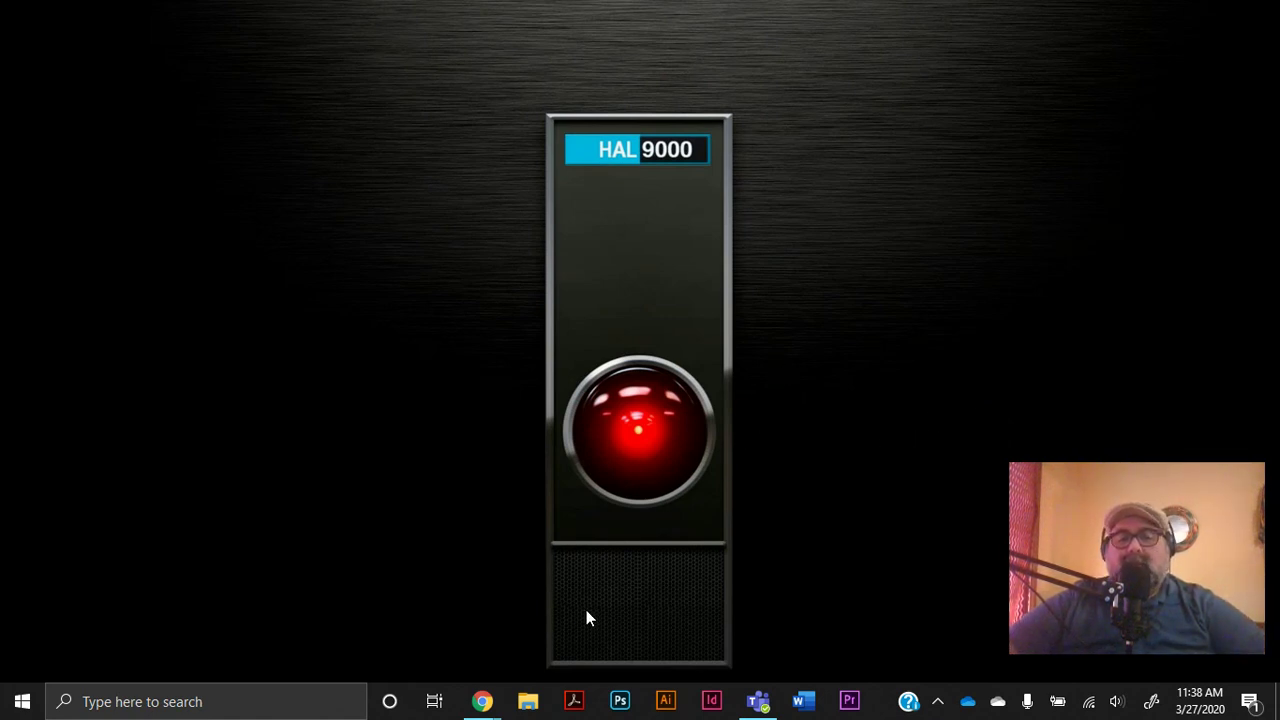
Switch to the Chrome window showing the Victoria Independent School District website.
mouse_move(472, 708)
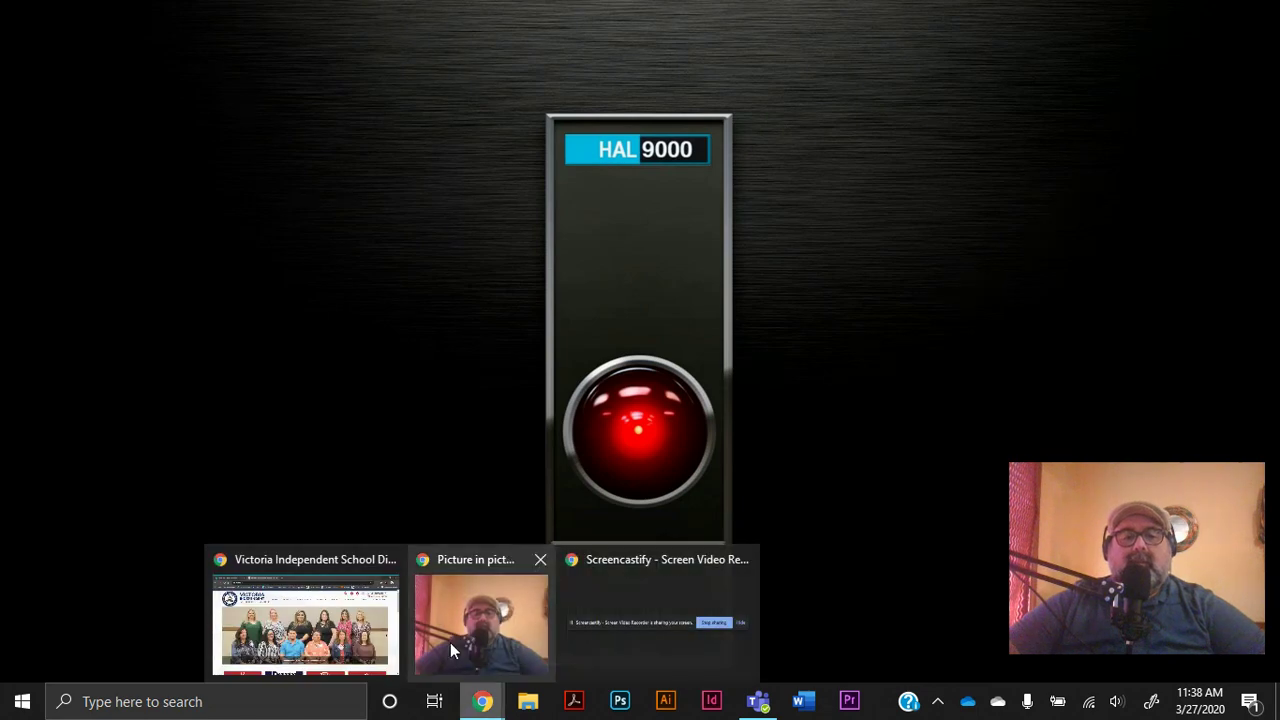
left_click(328, 618)
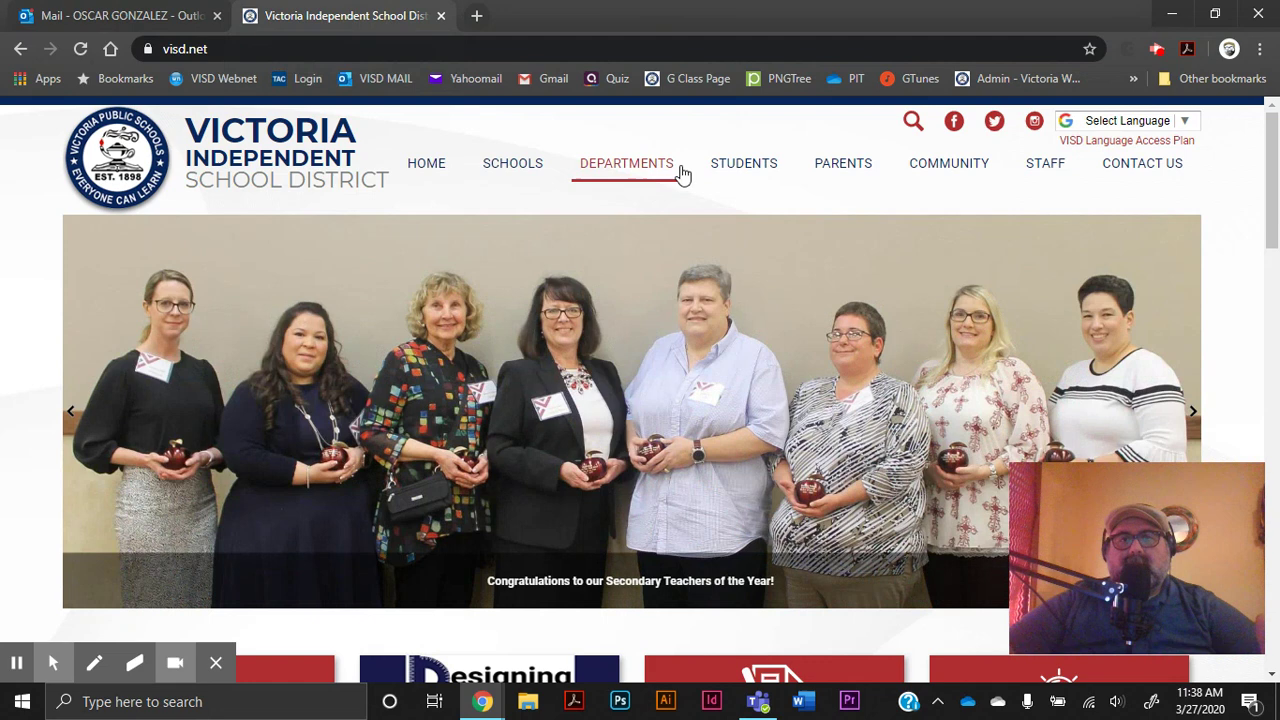
mouse_move(728, 168)
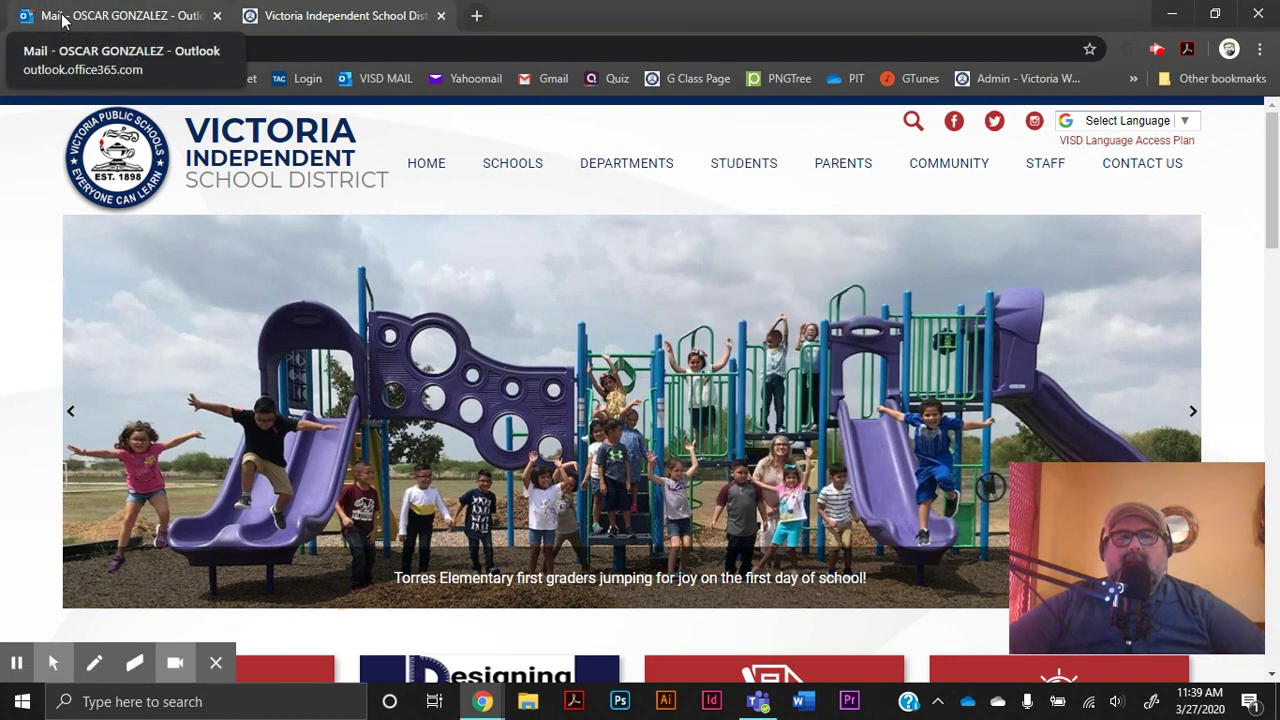
Go to the Outlook mailbox in the browser and launch Teams from its Office 365 apps.
left_click(16, 663)
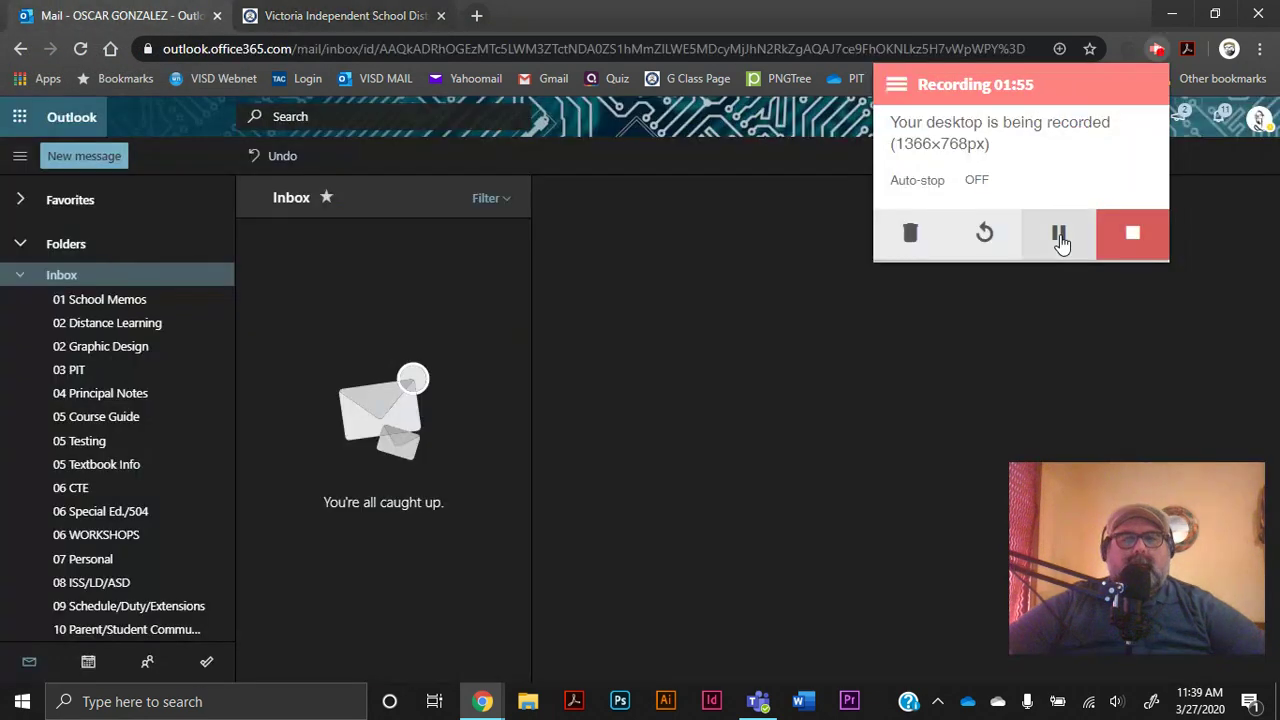
left_click(1060, 238)
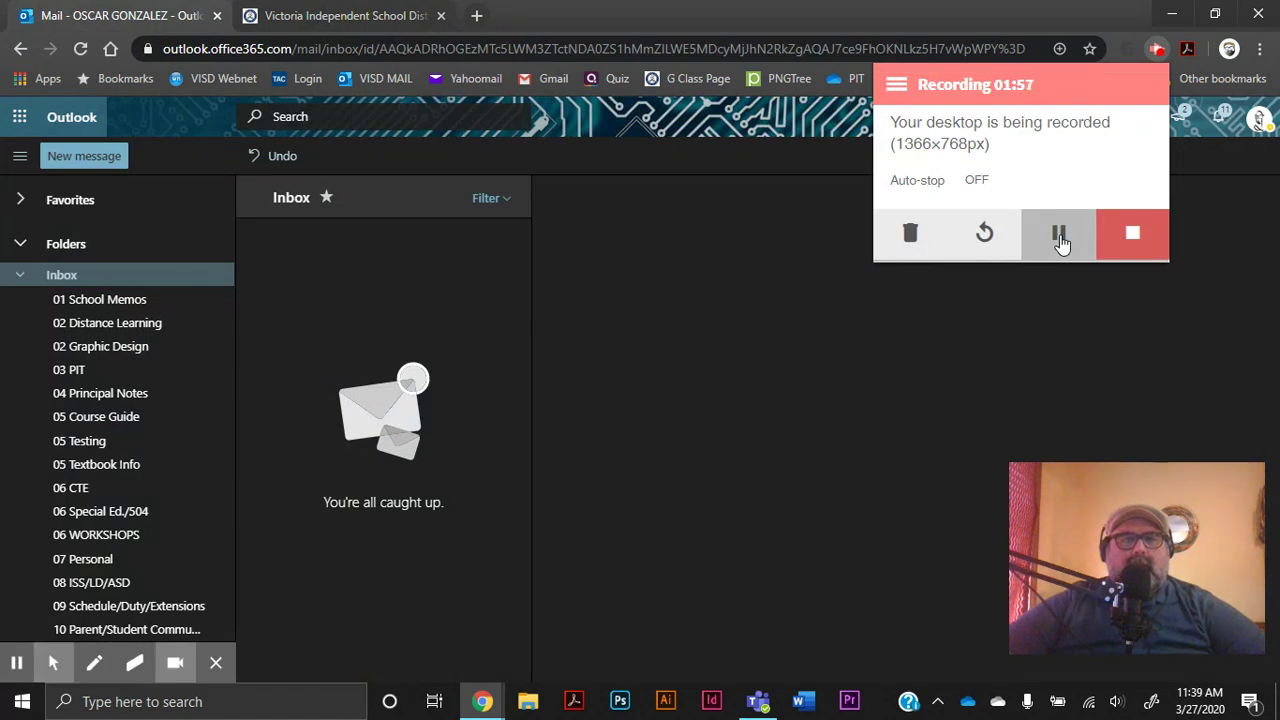
left_click(854, 328)
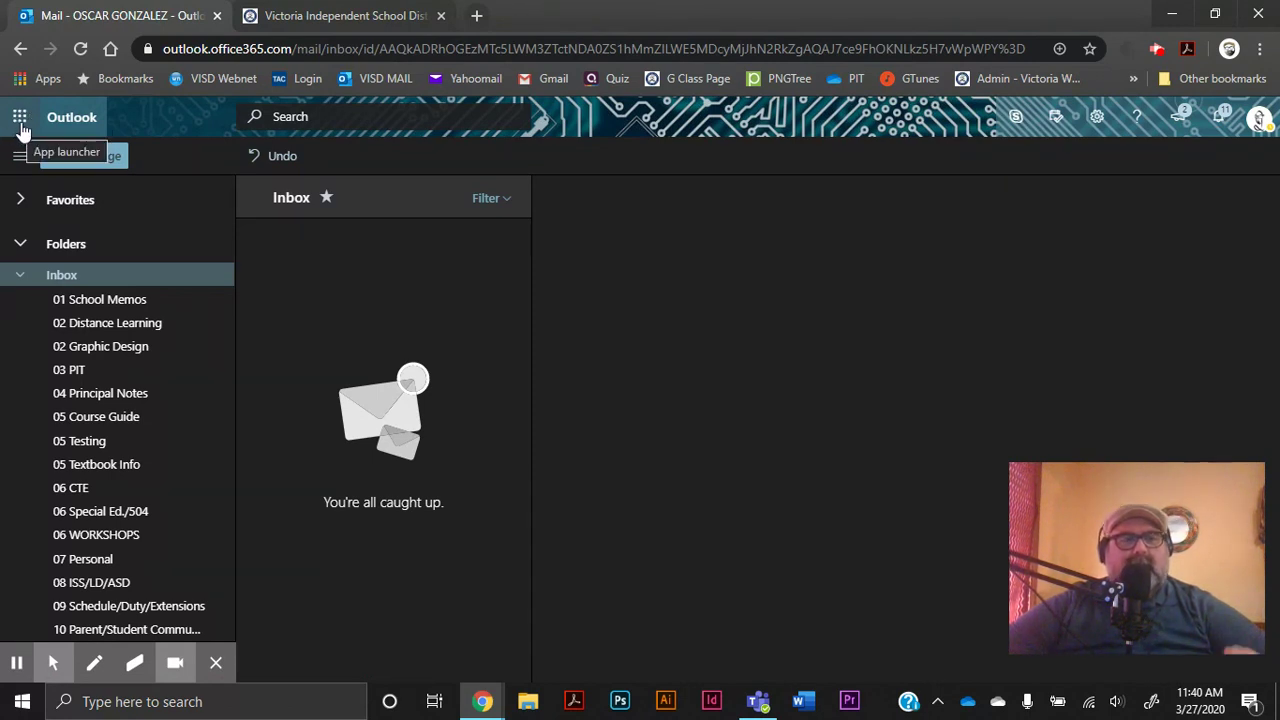
left_click(20, 120)
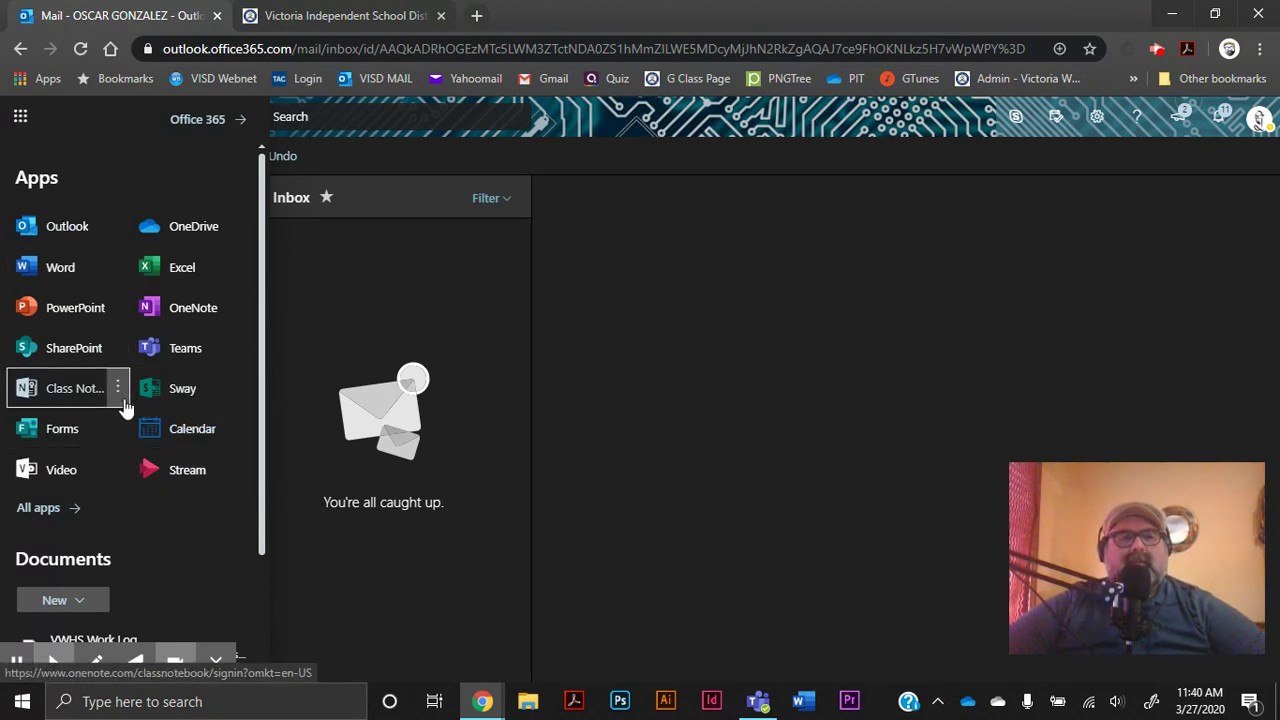
left_click(185, 358)
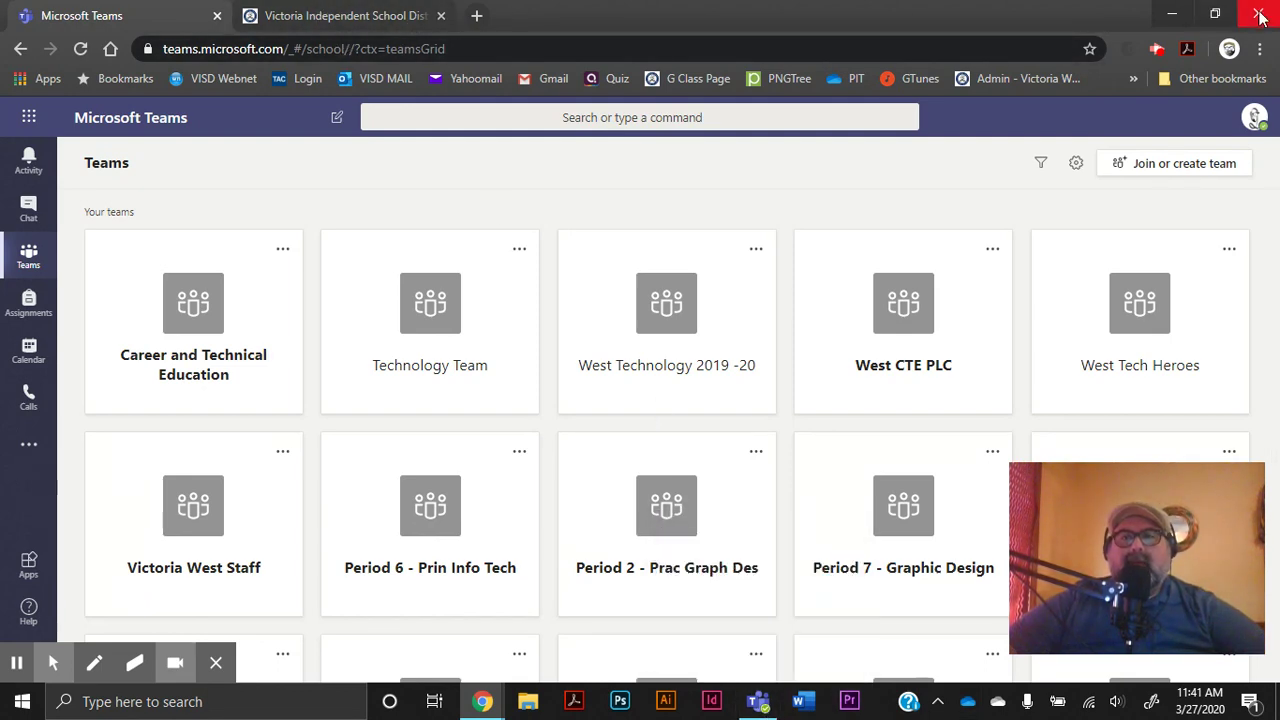
Switch to the Teams desktop app, look through the class teams and open the Hoopdy Class team.
left_click(1168, 16)
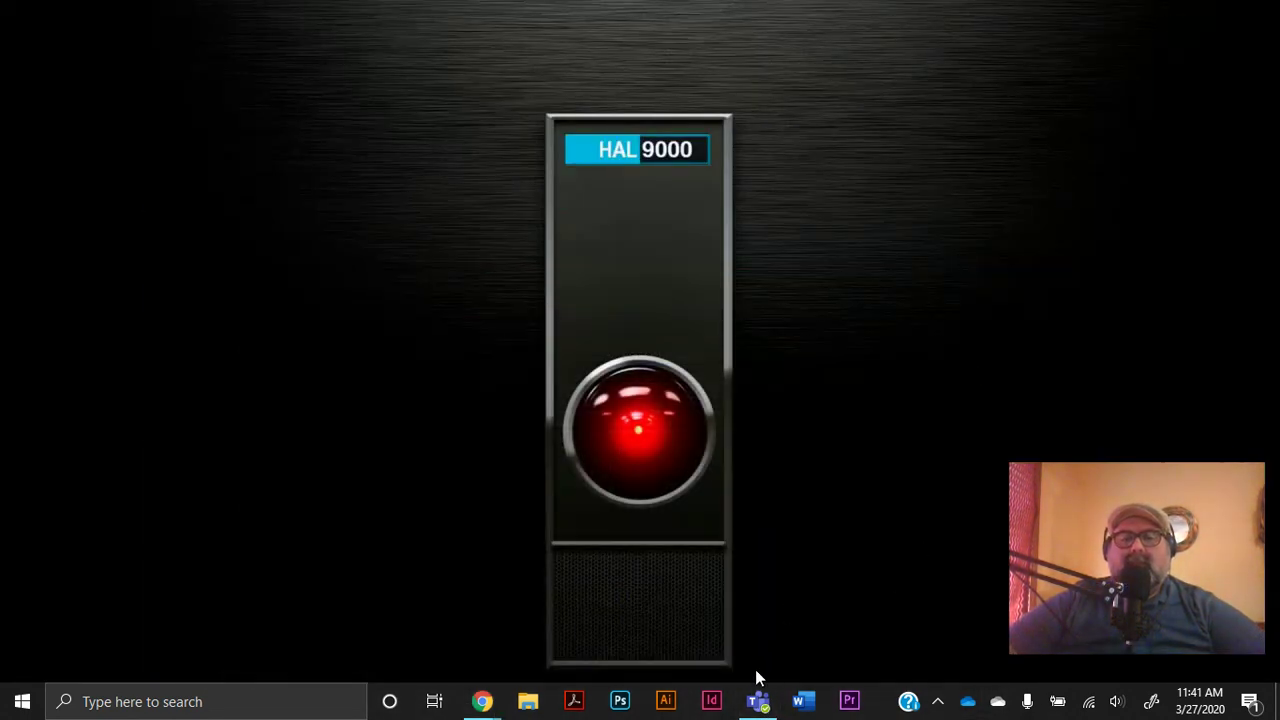
left_click(758, 701)
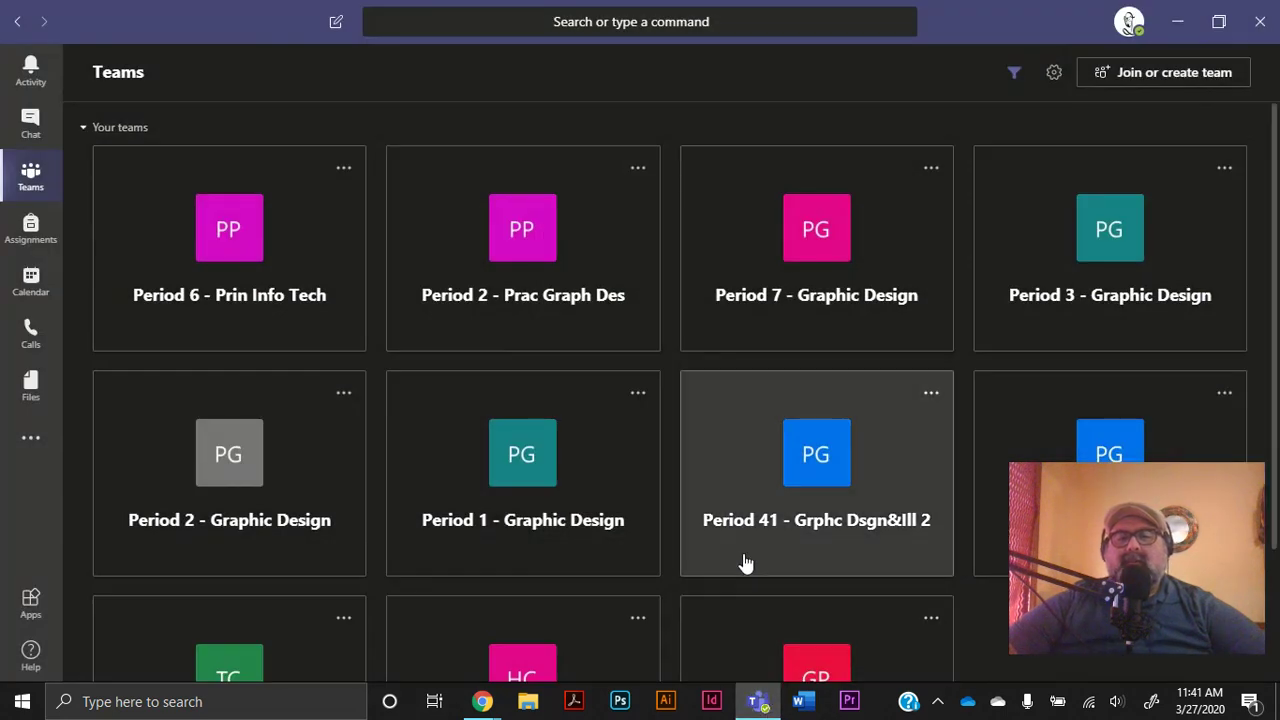
mouse_move(1125, 603)
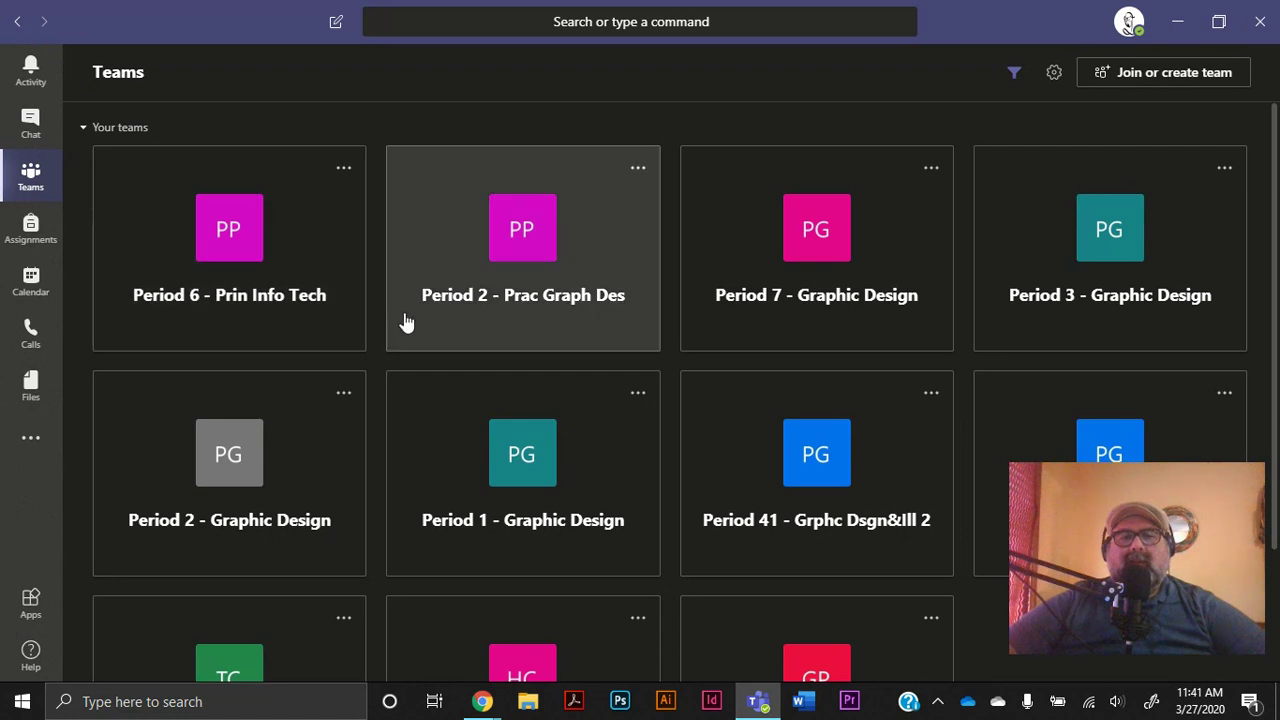
scroll(362, 296, "down", 2)
scroll(379, 315, "up", 3)
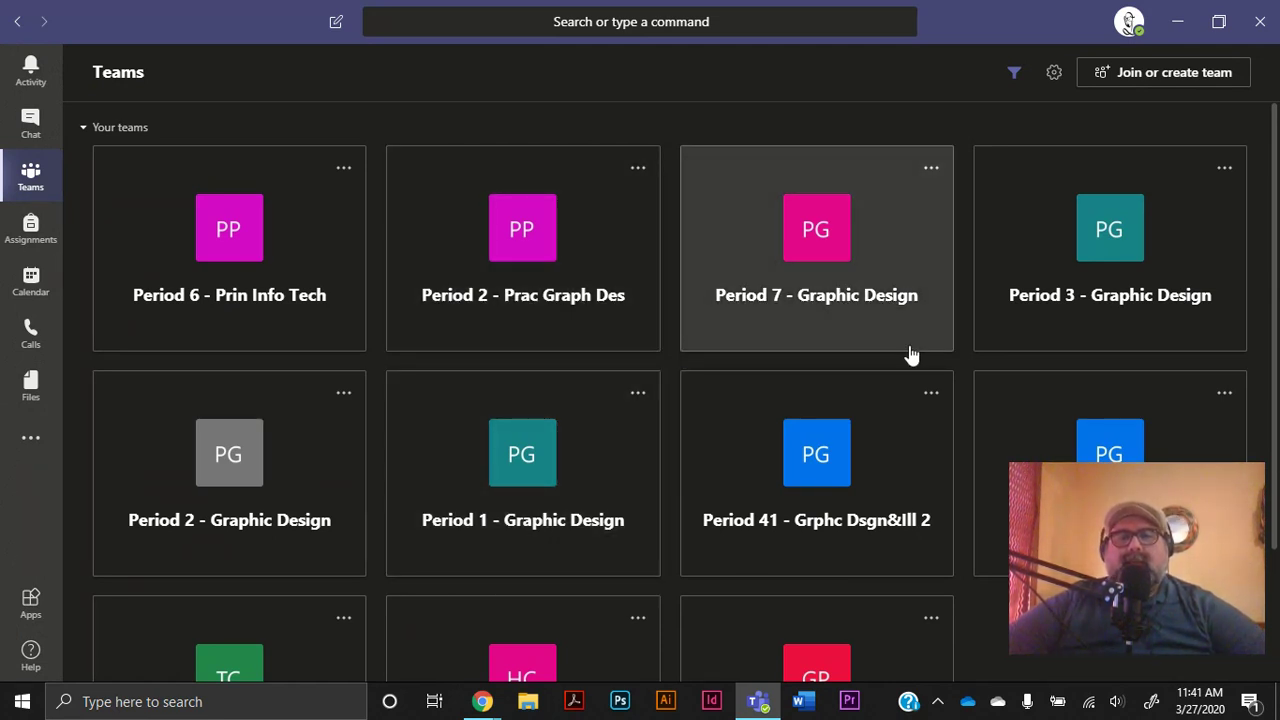
scroll(518, 308, "down", 2)
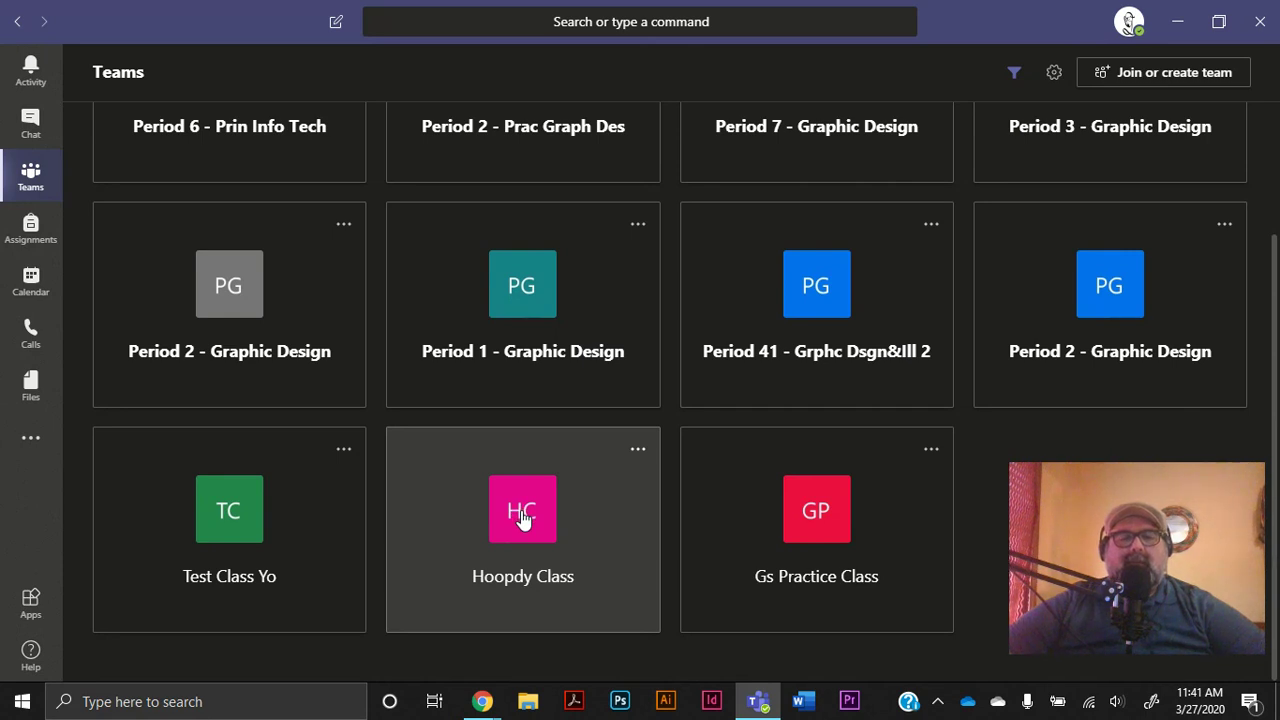
left_click(521, 512)
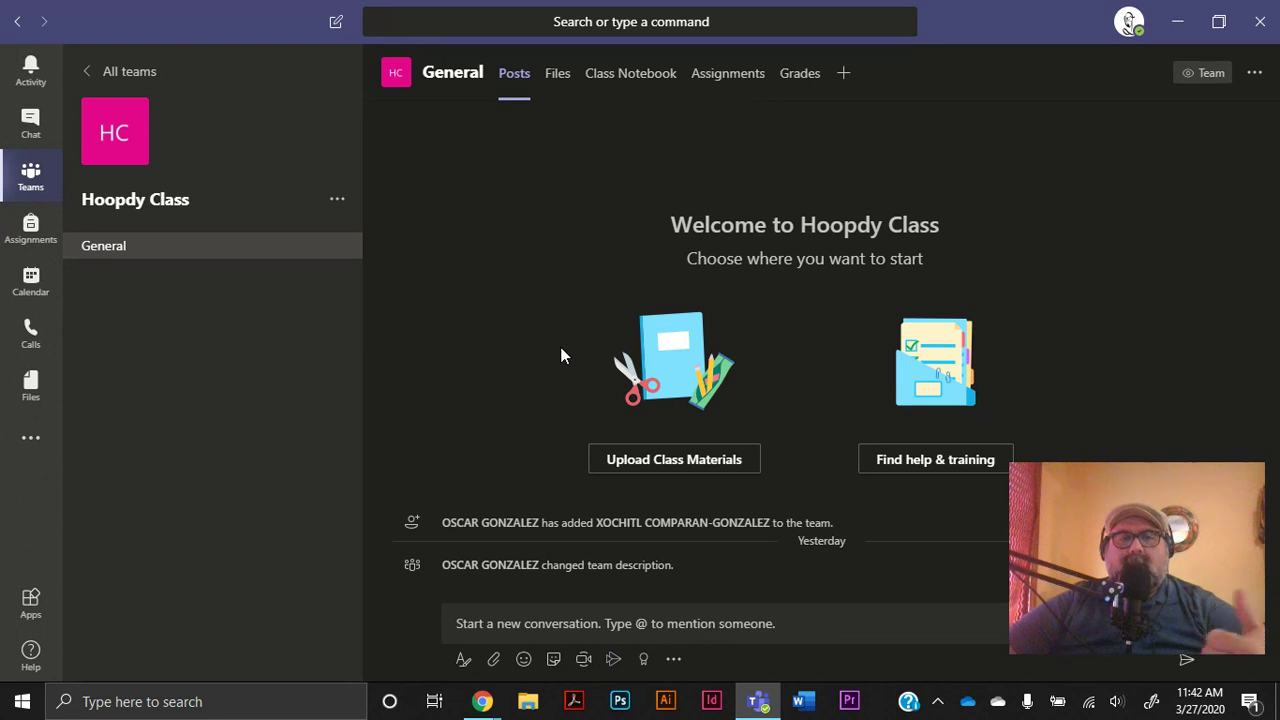
View Hoopdy Class's assignments and the work-week calendar, and return to the overview of all teams.
left_click(707, 80)
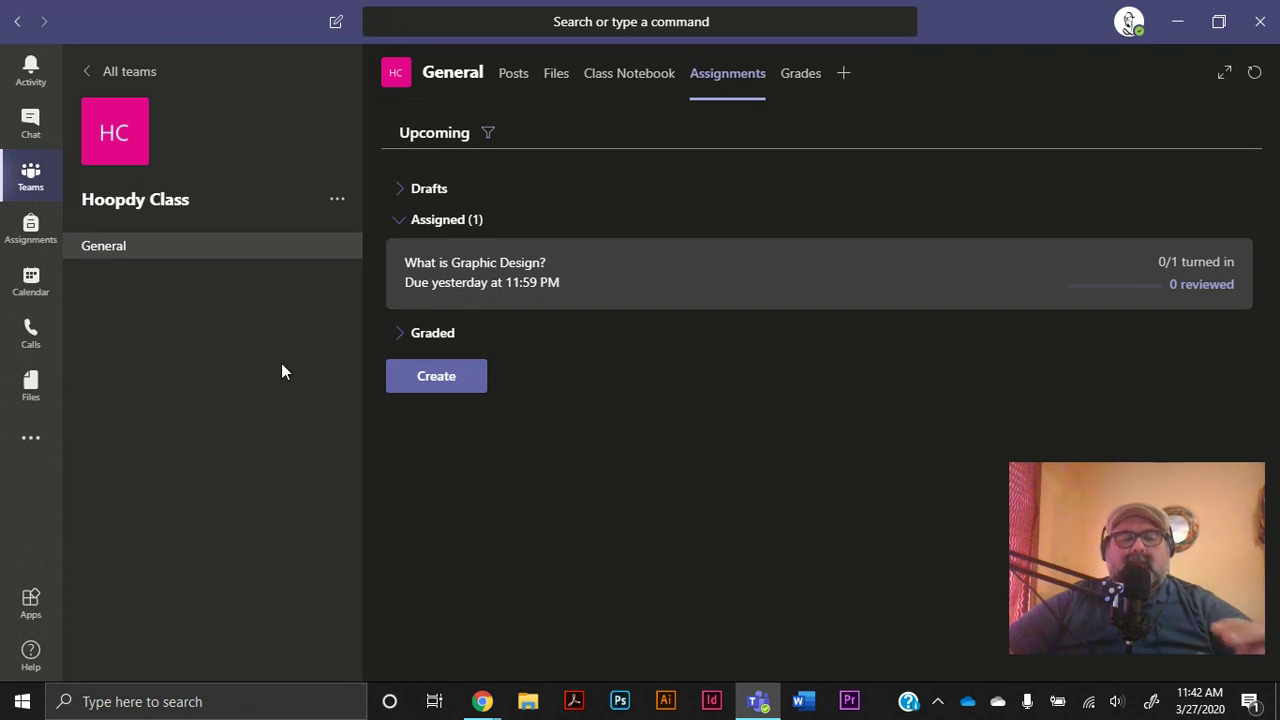
left_click(31, 282)
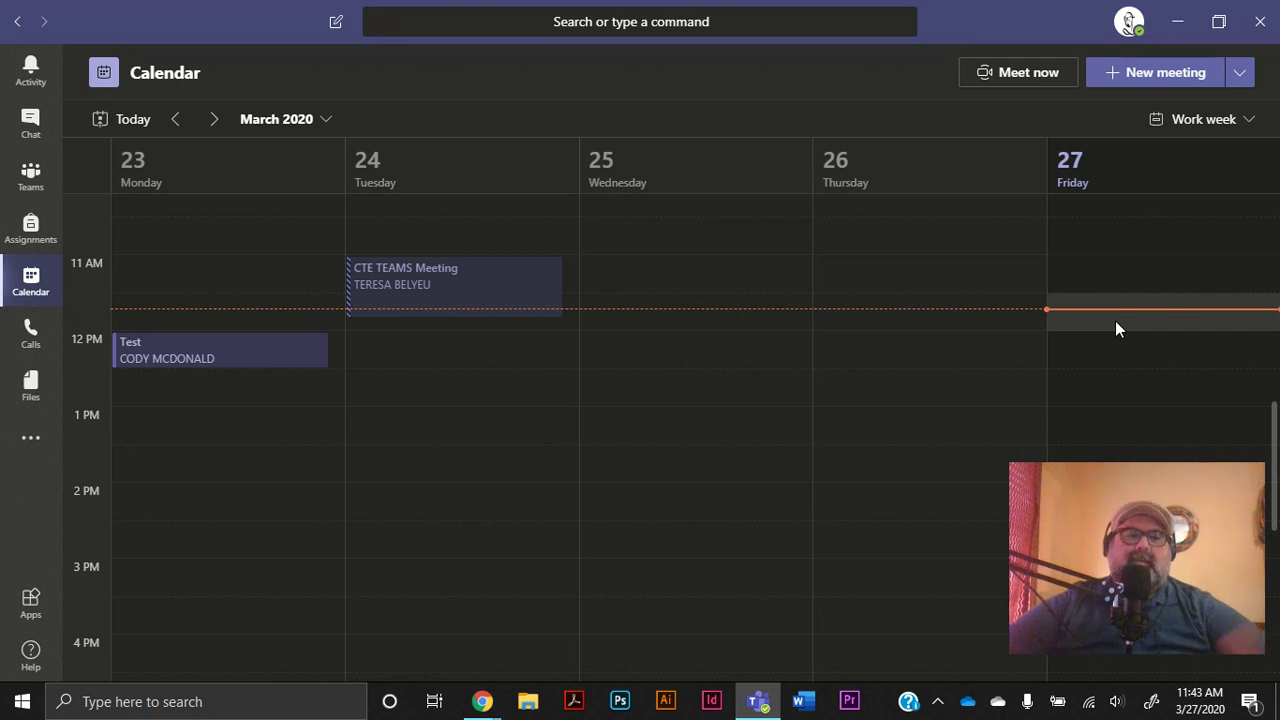
left_click(32, 180)
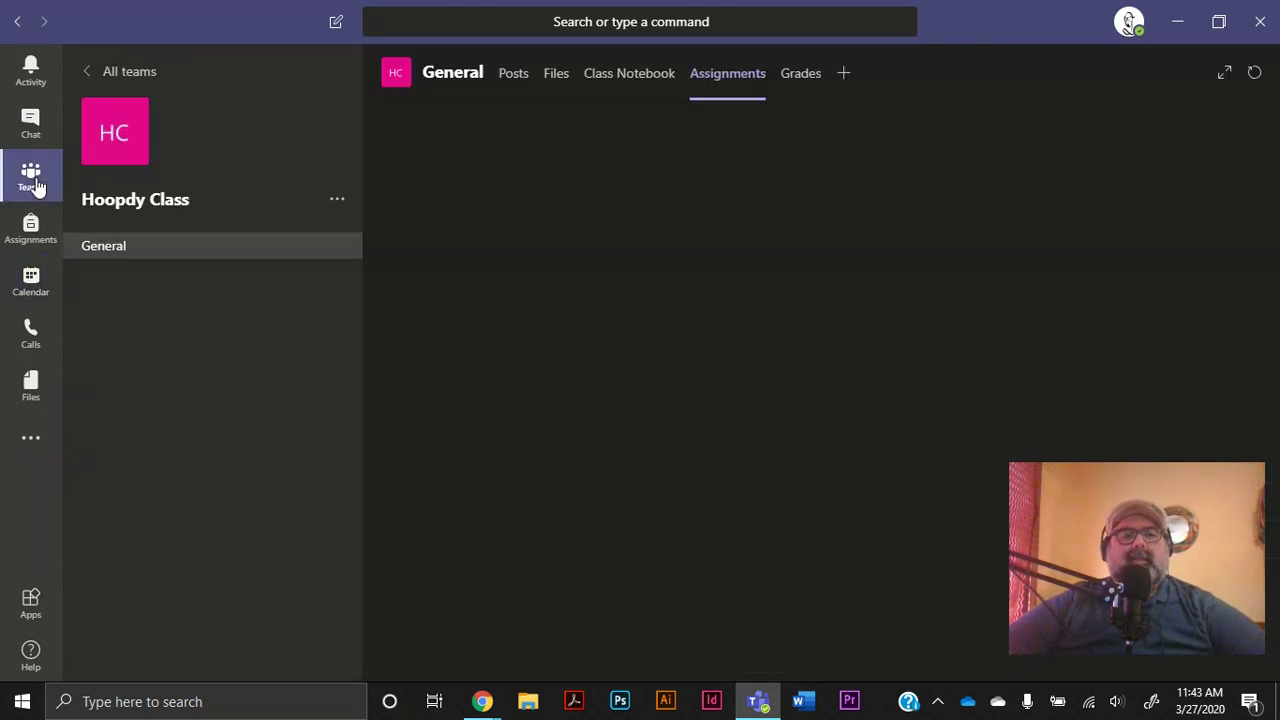
left_click(129, 72)
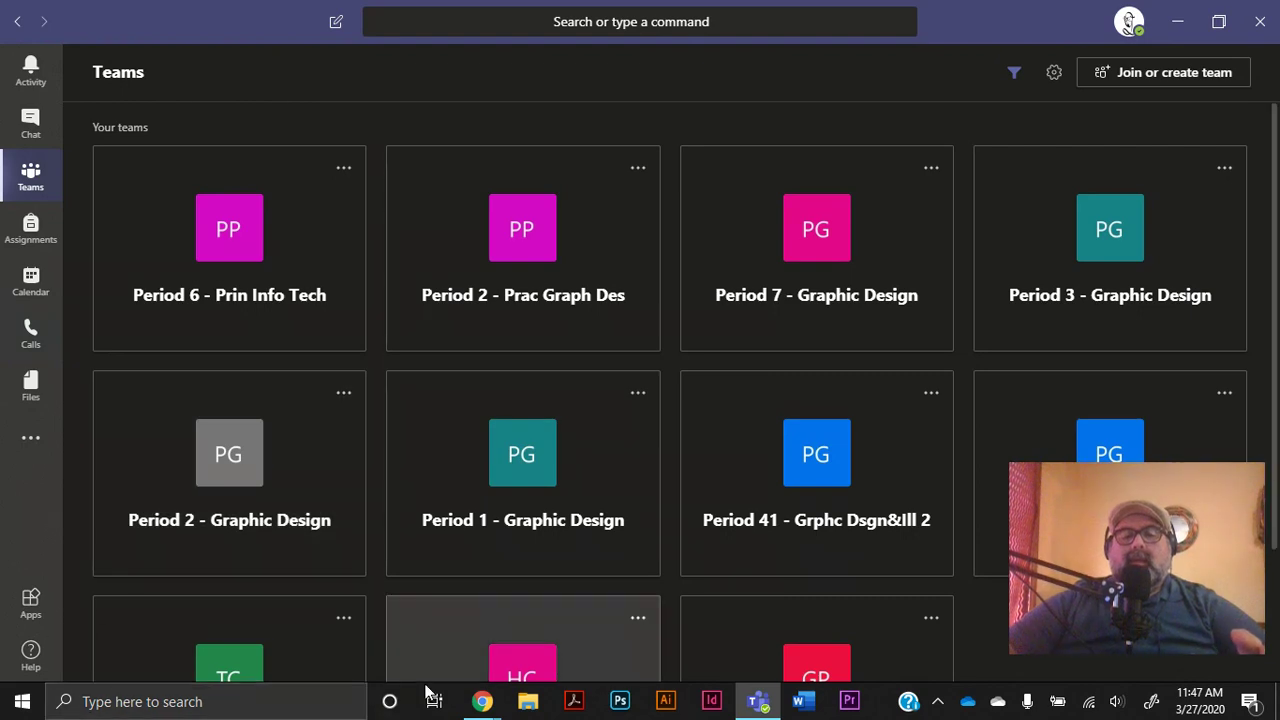
Switch back to Teams in Chrome, go to the Office 365 home page and open Outlook from there.
left_click(467, 702)
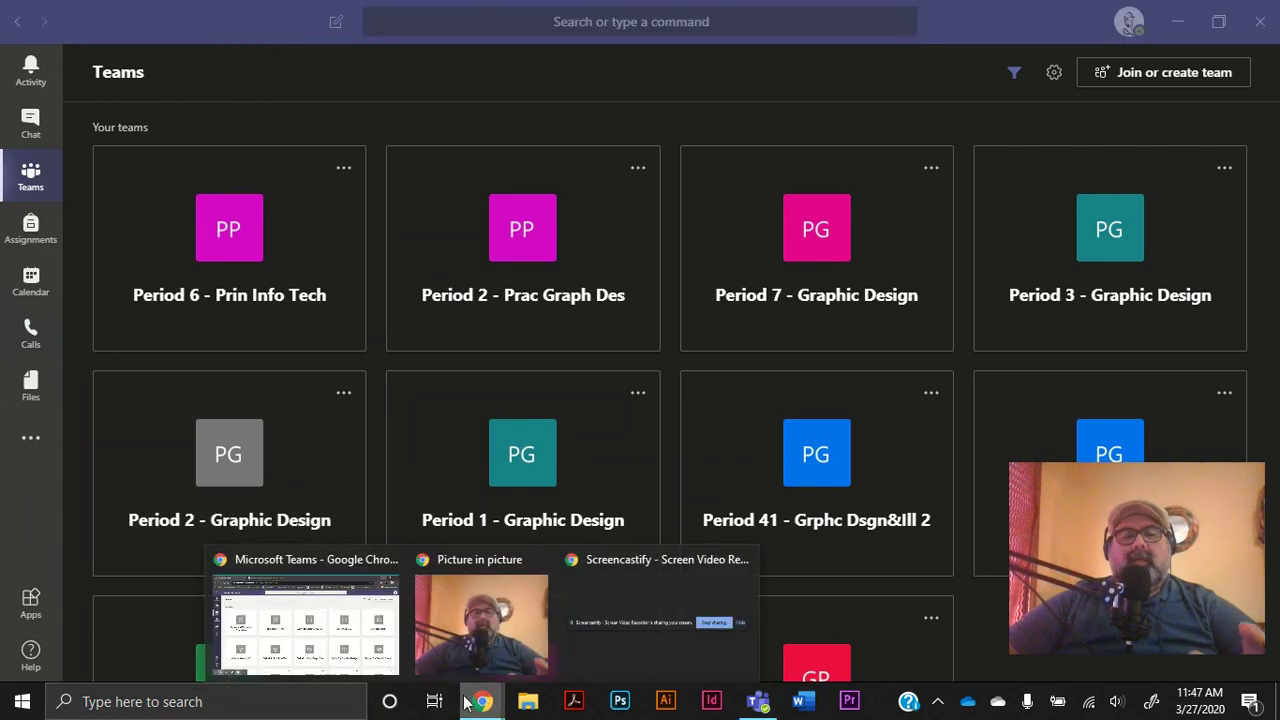
left_click(287, 629)
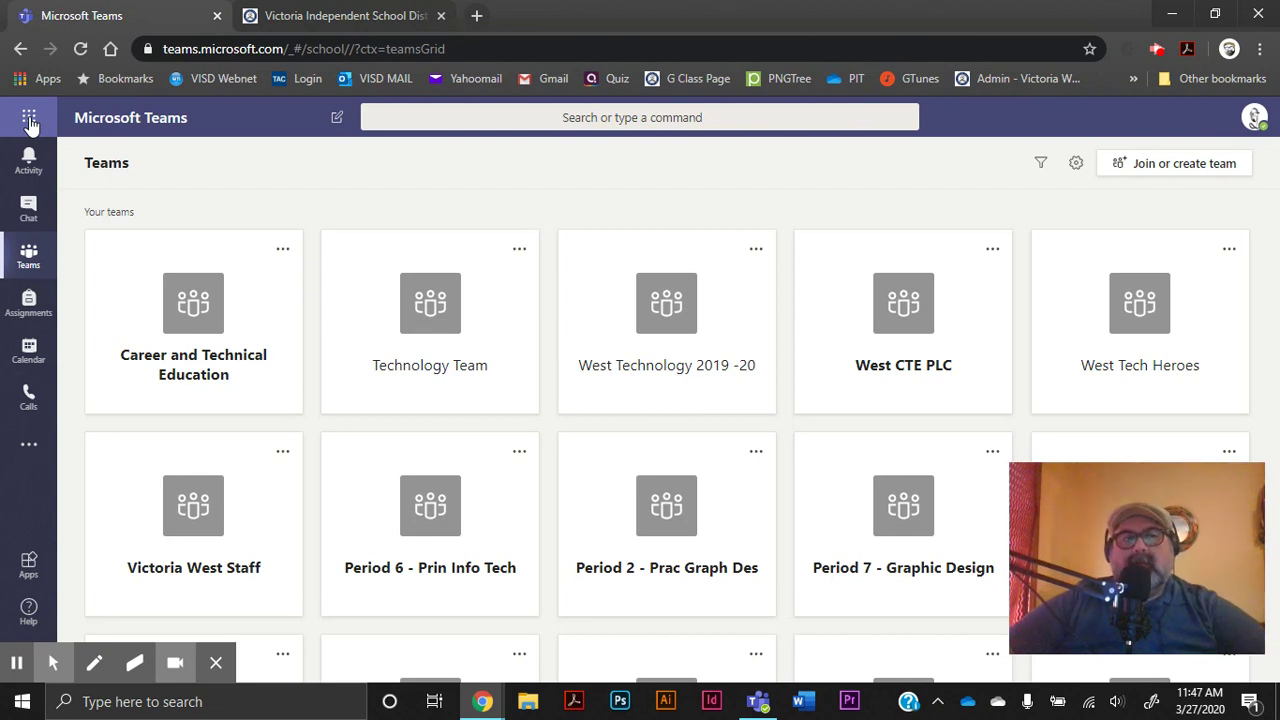
left_click(30, 120)
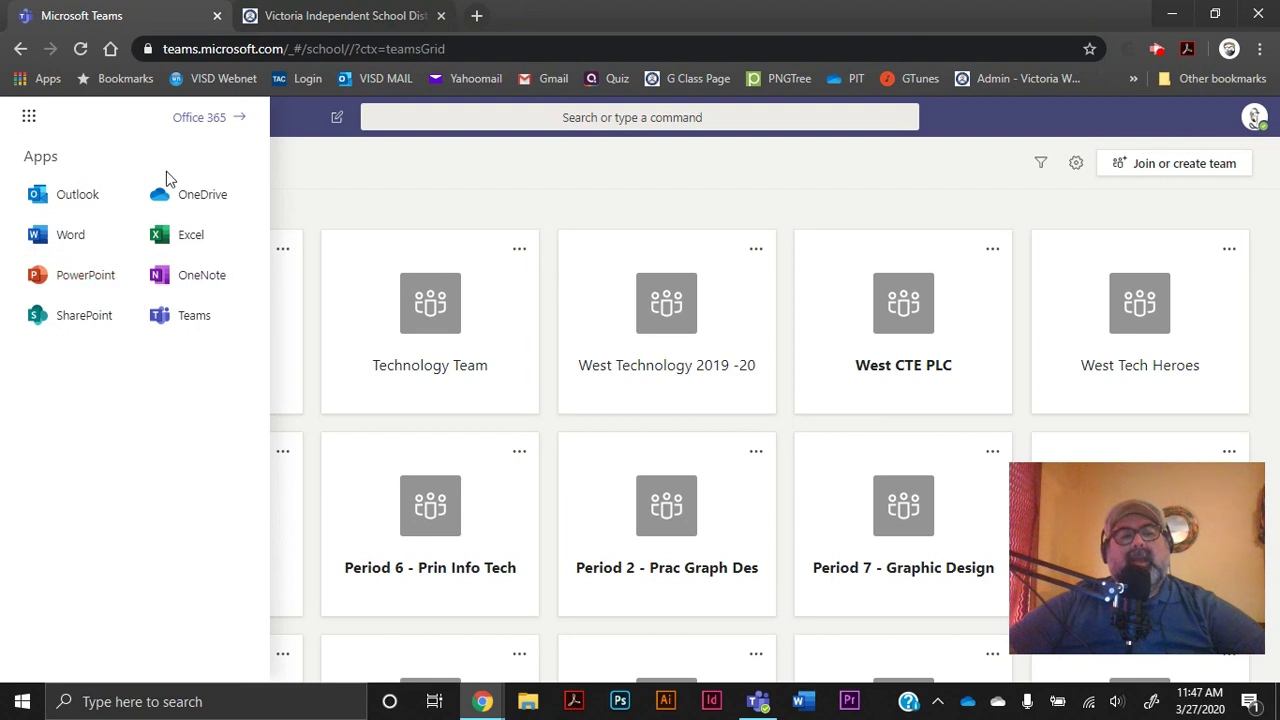
left_click(198, 119)
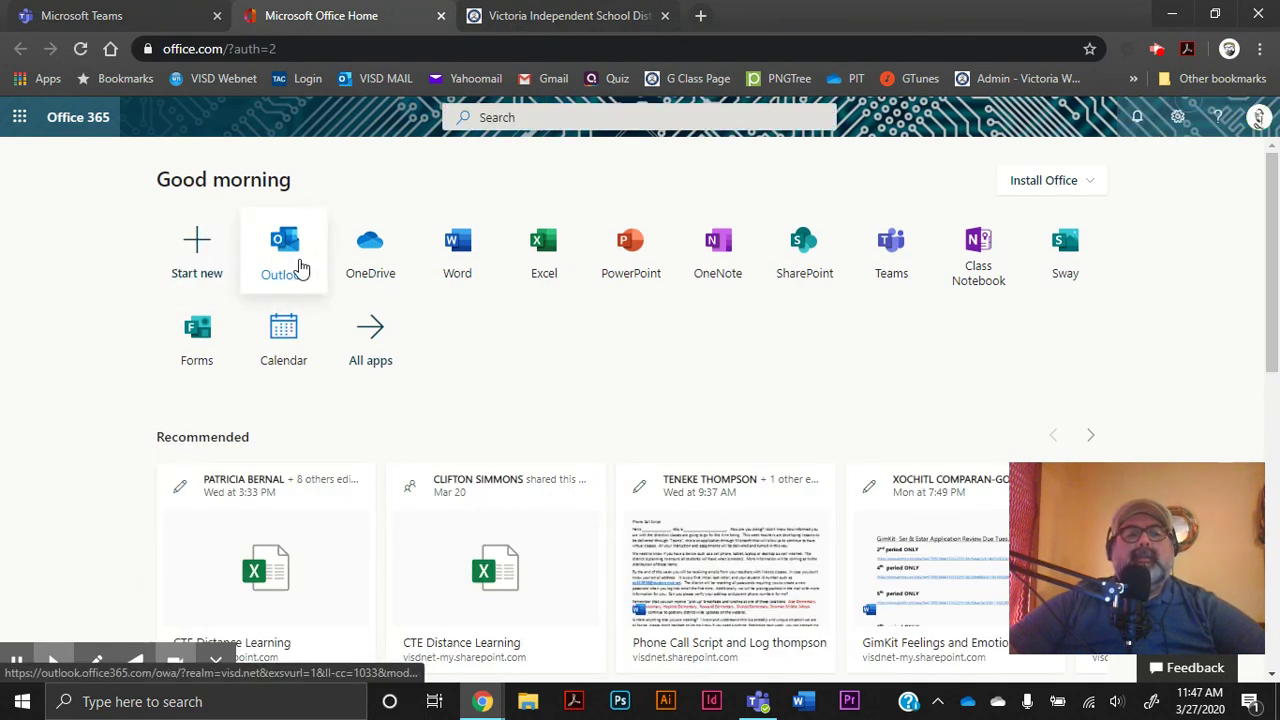
left_click(284, 255)
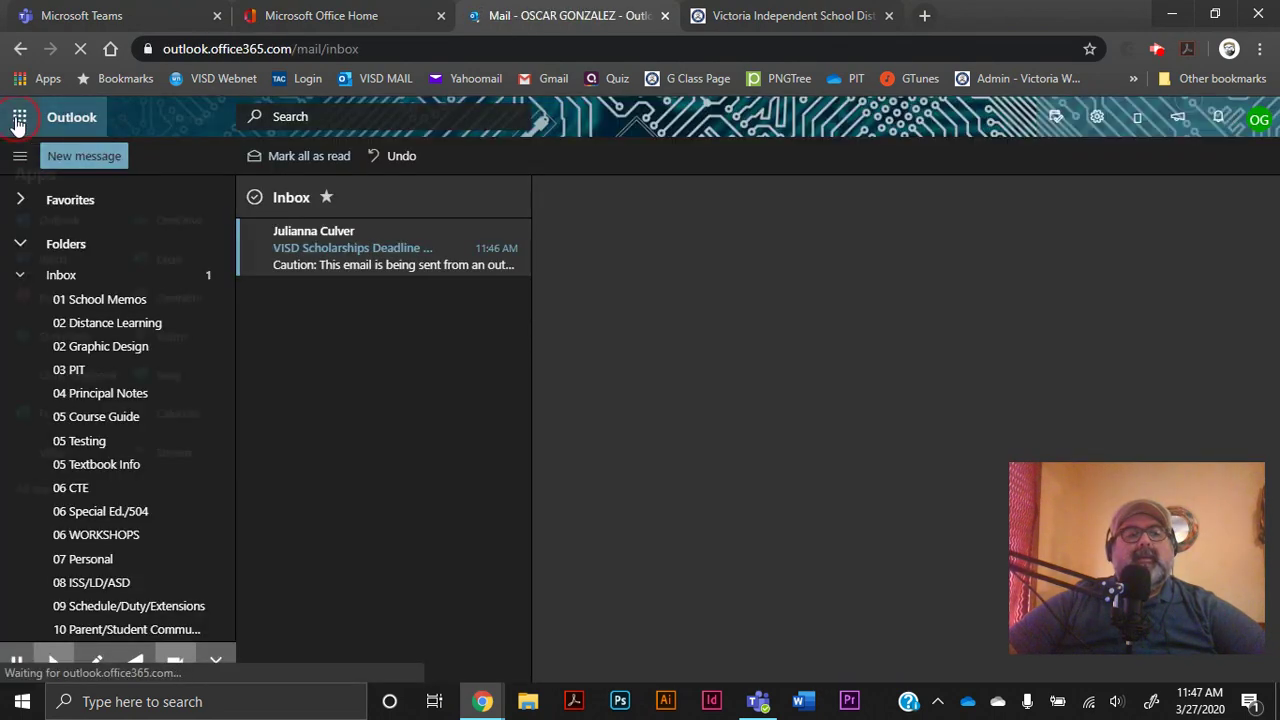
Open Microsoft Stream from Outlook's apps and look through its trending videos and popular channels.
left_click(24, 128)
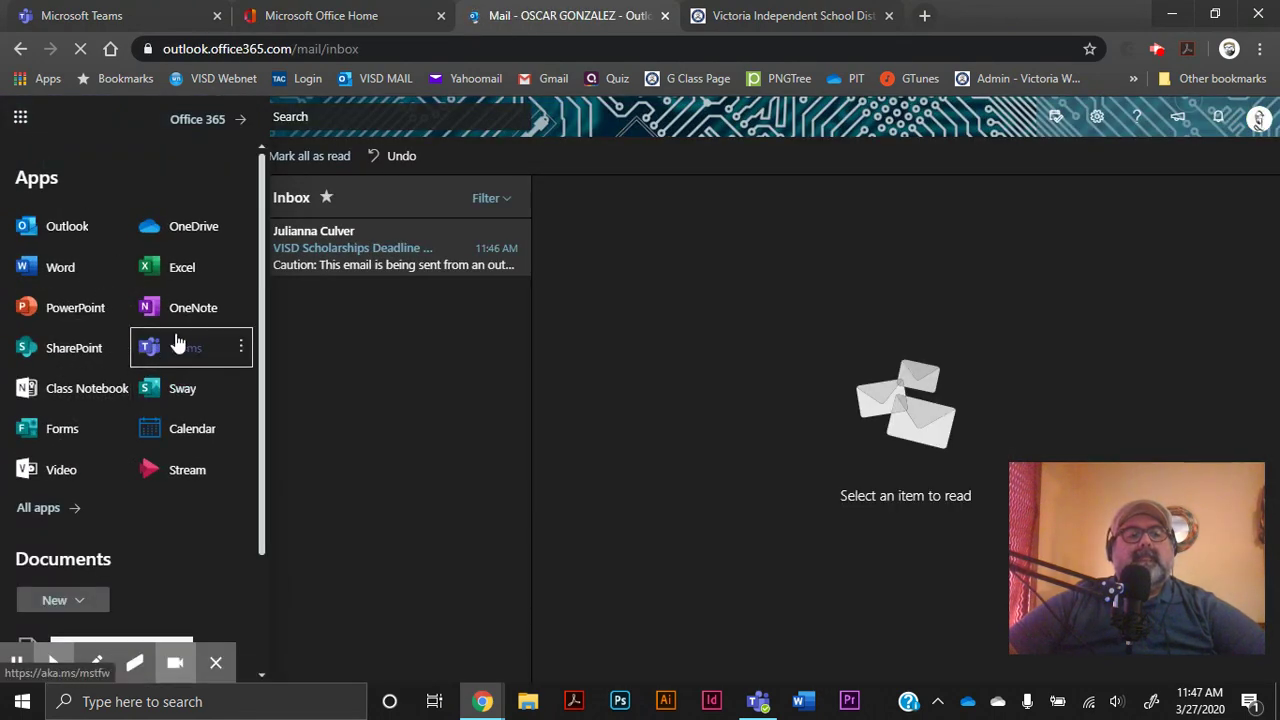
left_click(176, 474)
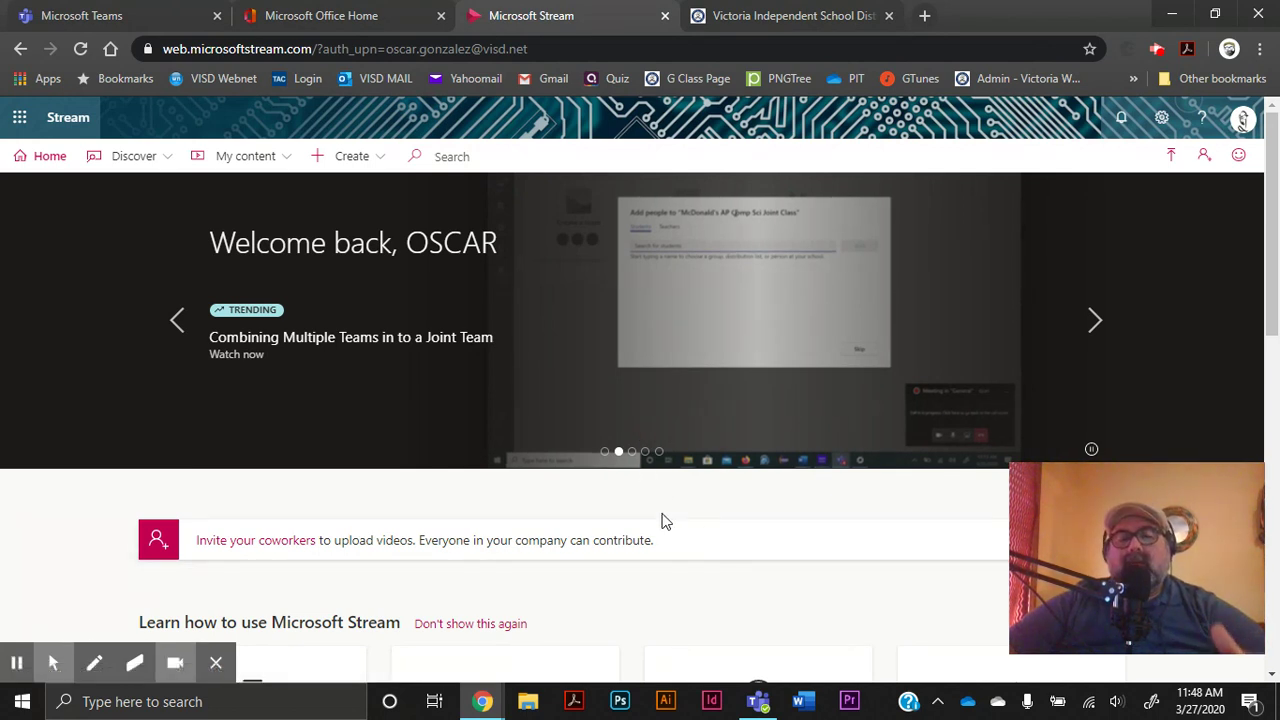
scroll(665, 521, "down", 1)
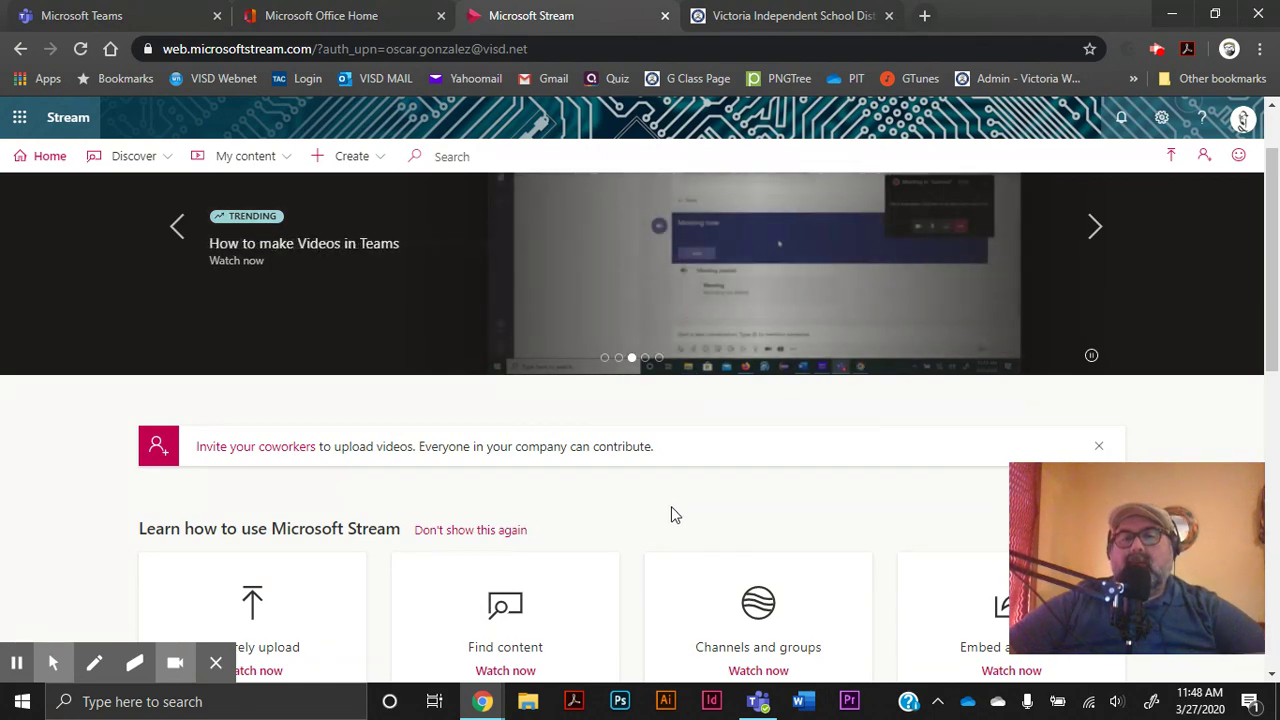
scroll(671, 508, "down", 2)
scroll(671, 508, "down", 1)
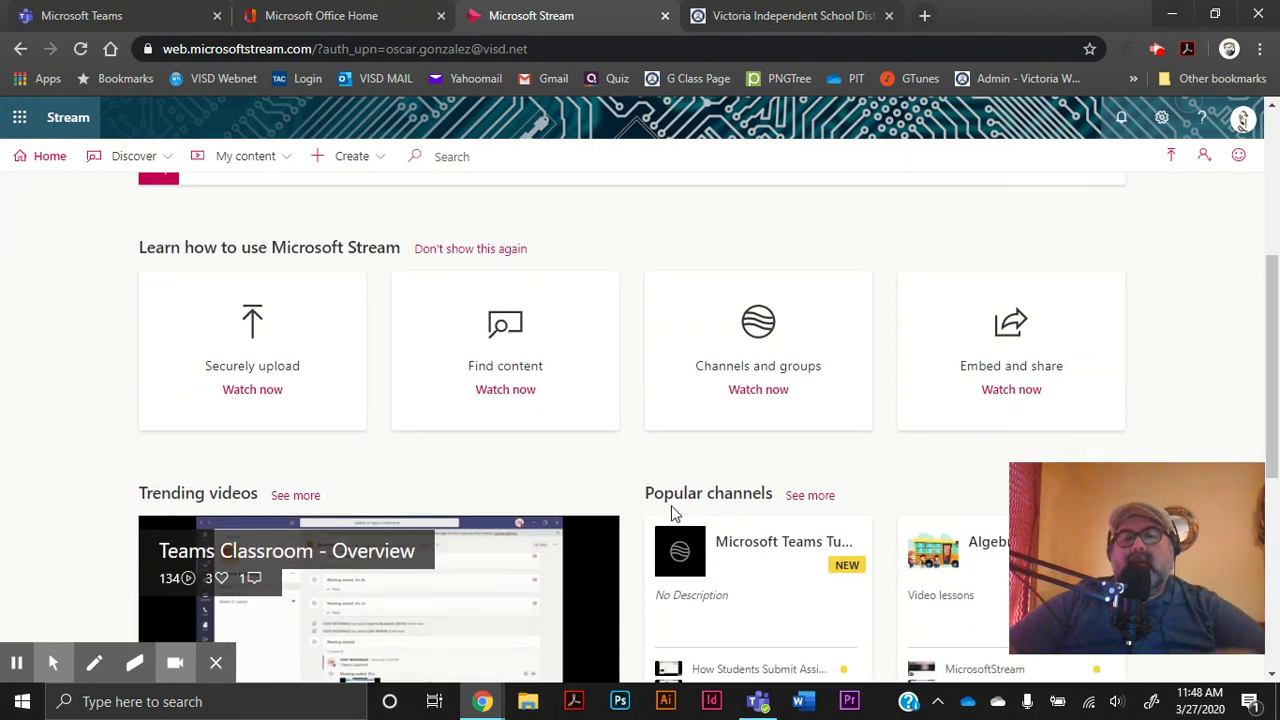
scroll(671, 508, "down", 3)
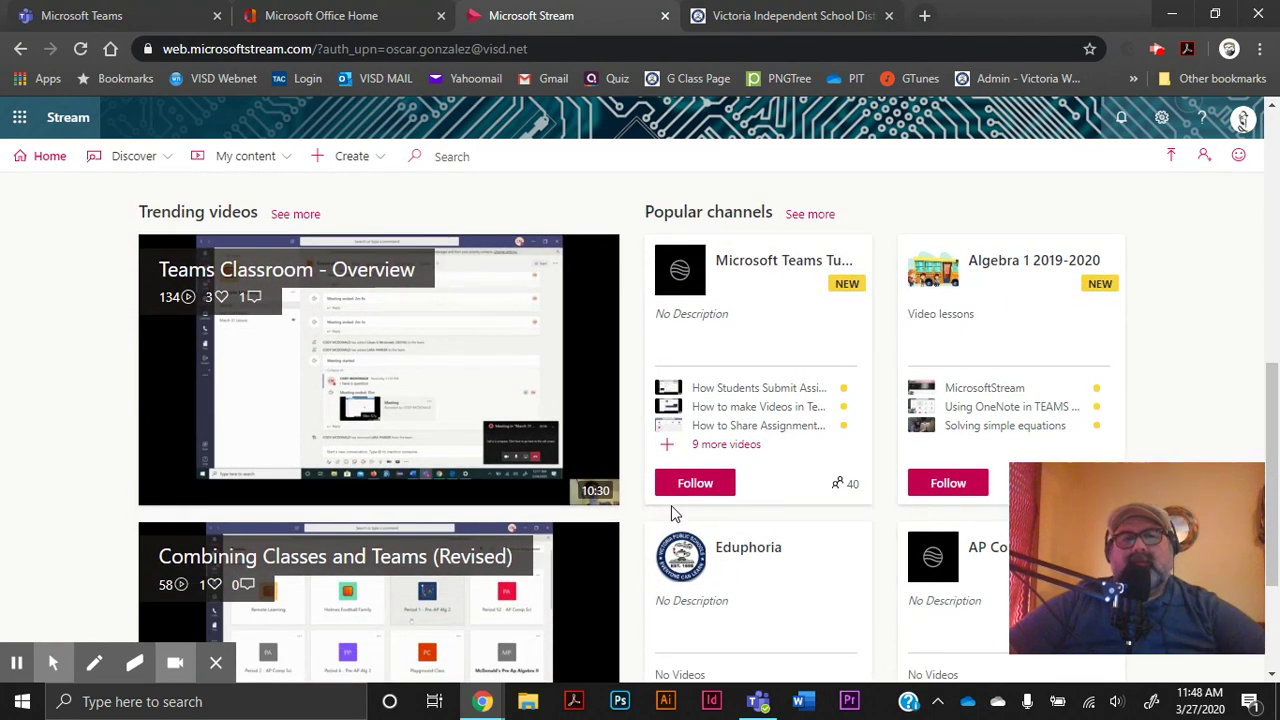
scroll(671, 513, "down", 2)
scroll(671, 513, "up", 2)
scroll(671, 513, "down", 2)
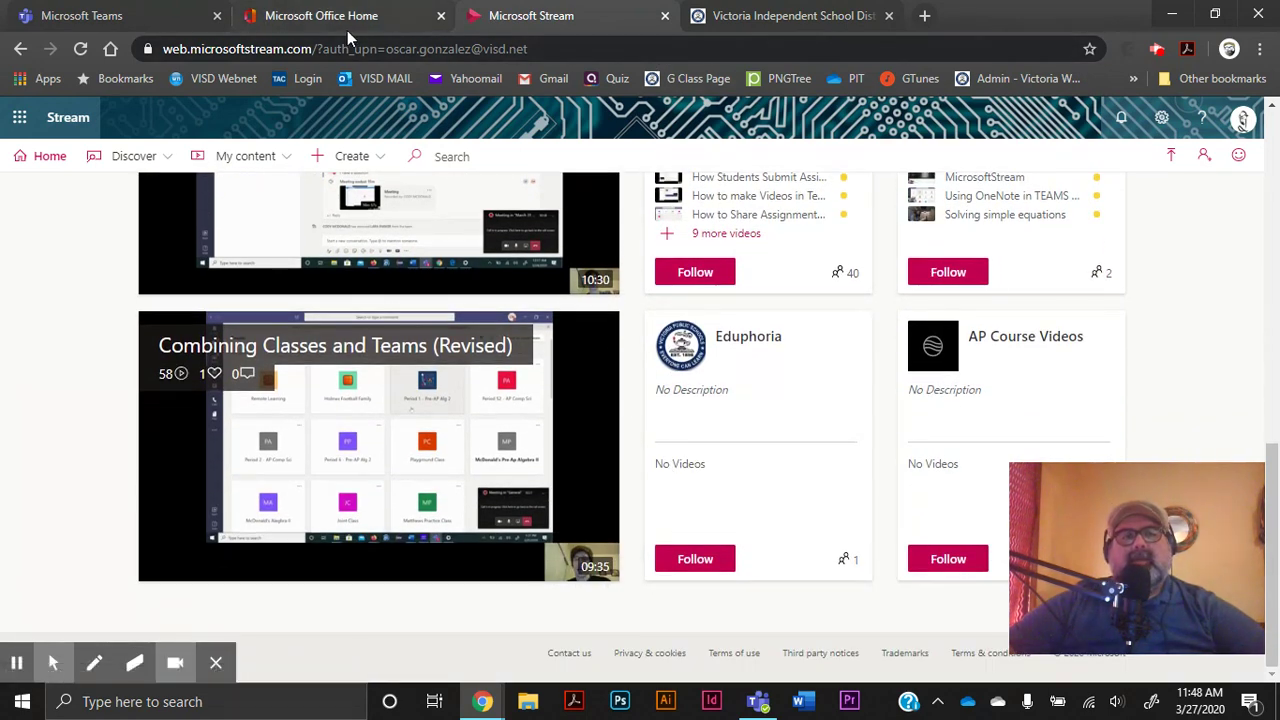
left_click(1172, 15)
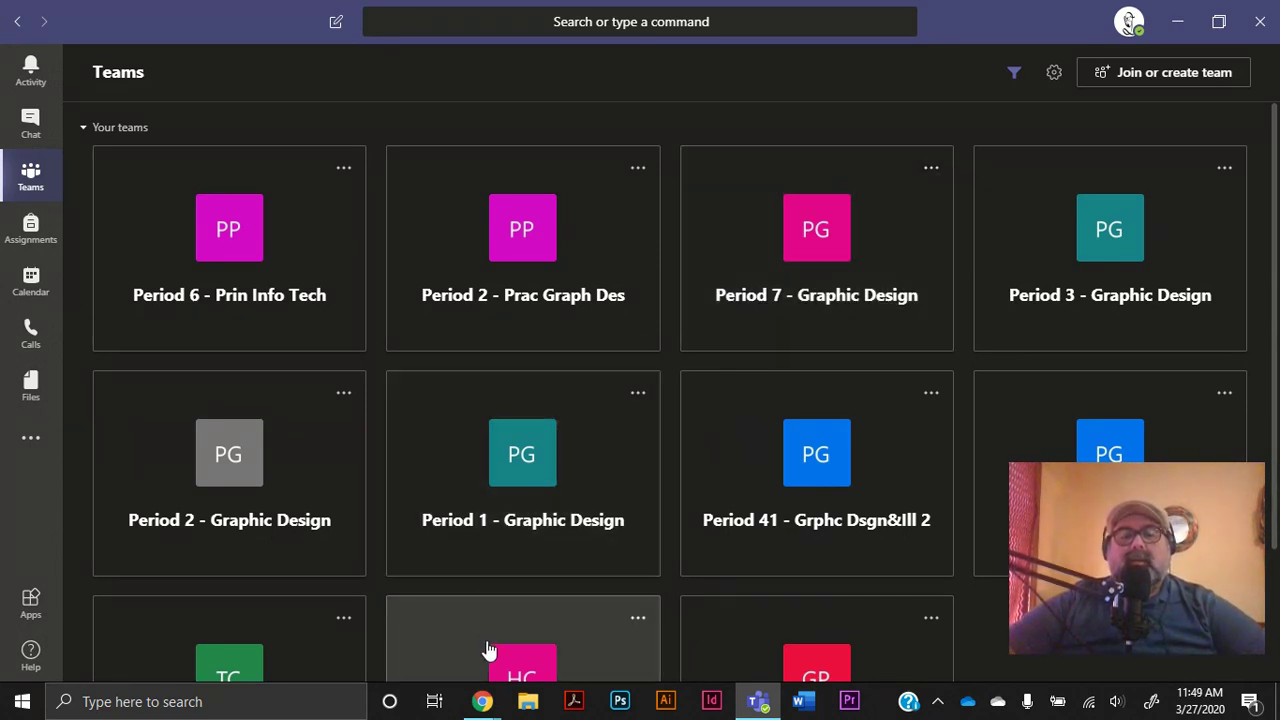
left_click(482, 701)
left_click(345, 650)
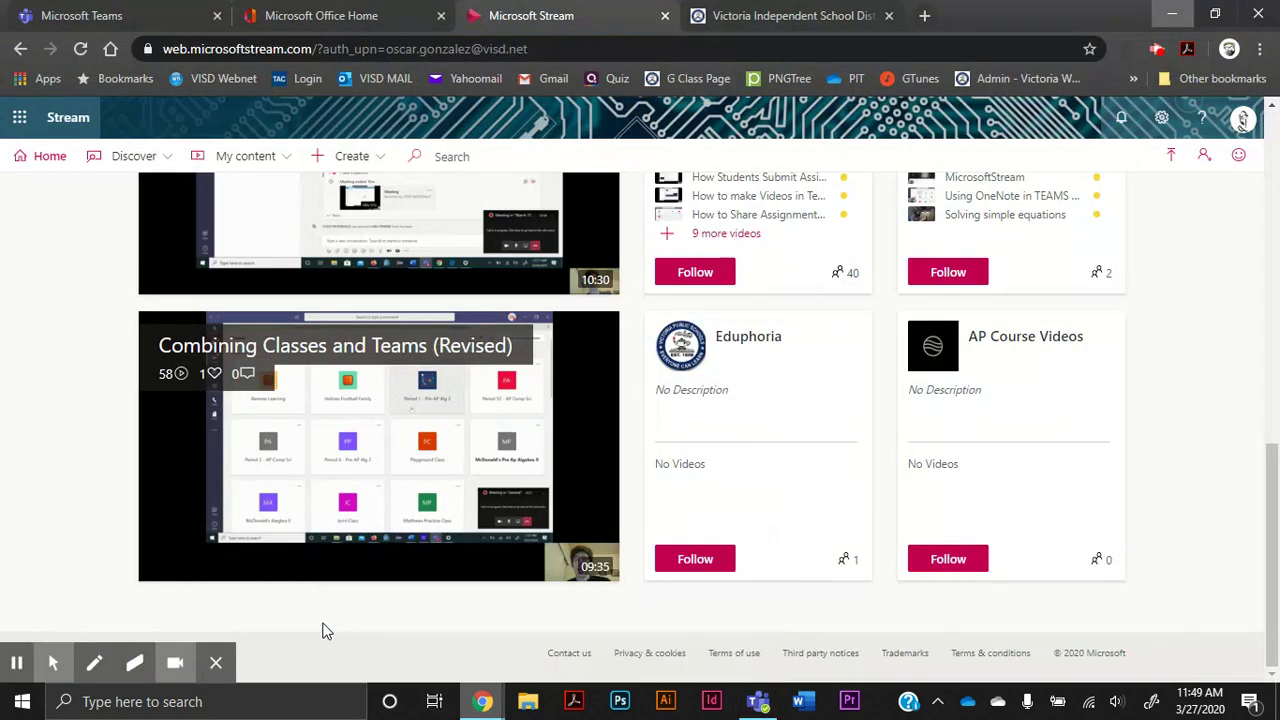
Load vwhs.visd.net in place of the school district website and dismiss the COVID-19 Updates notice.
left_click(791, 18)
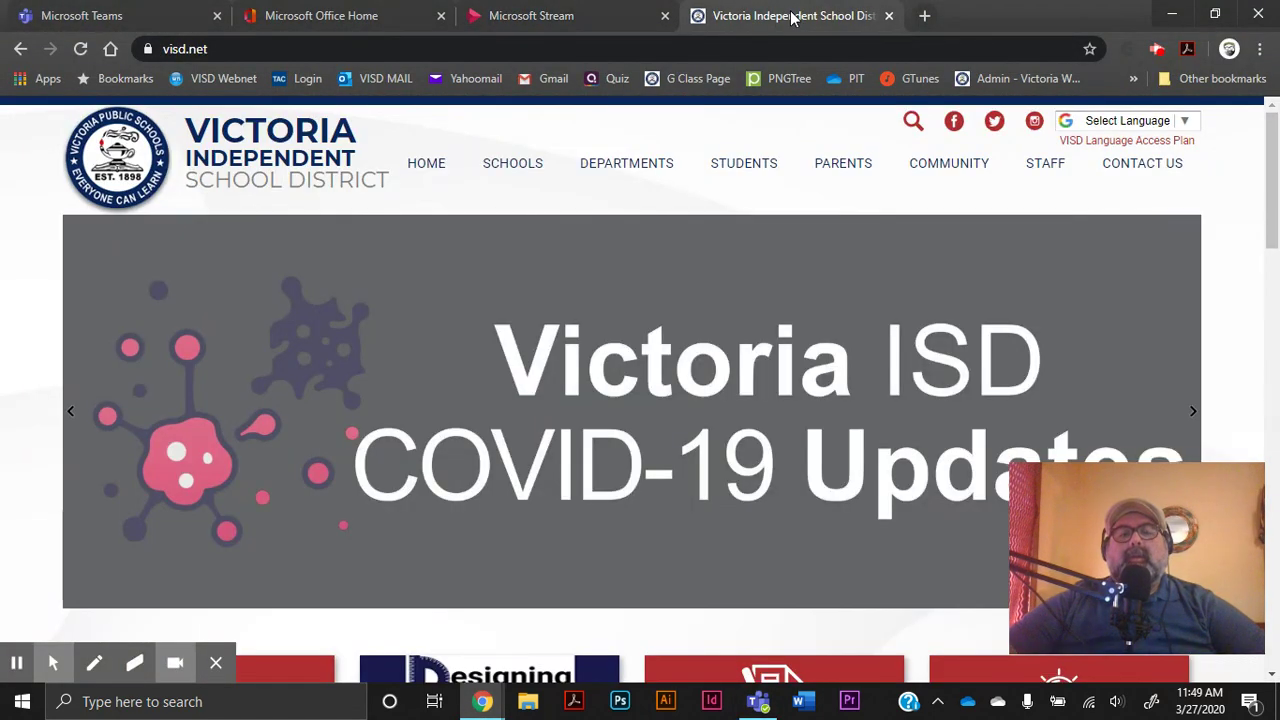
left_click(727, 48)
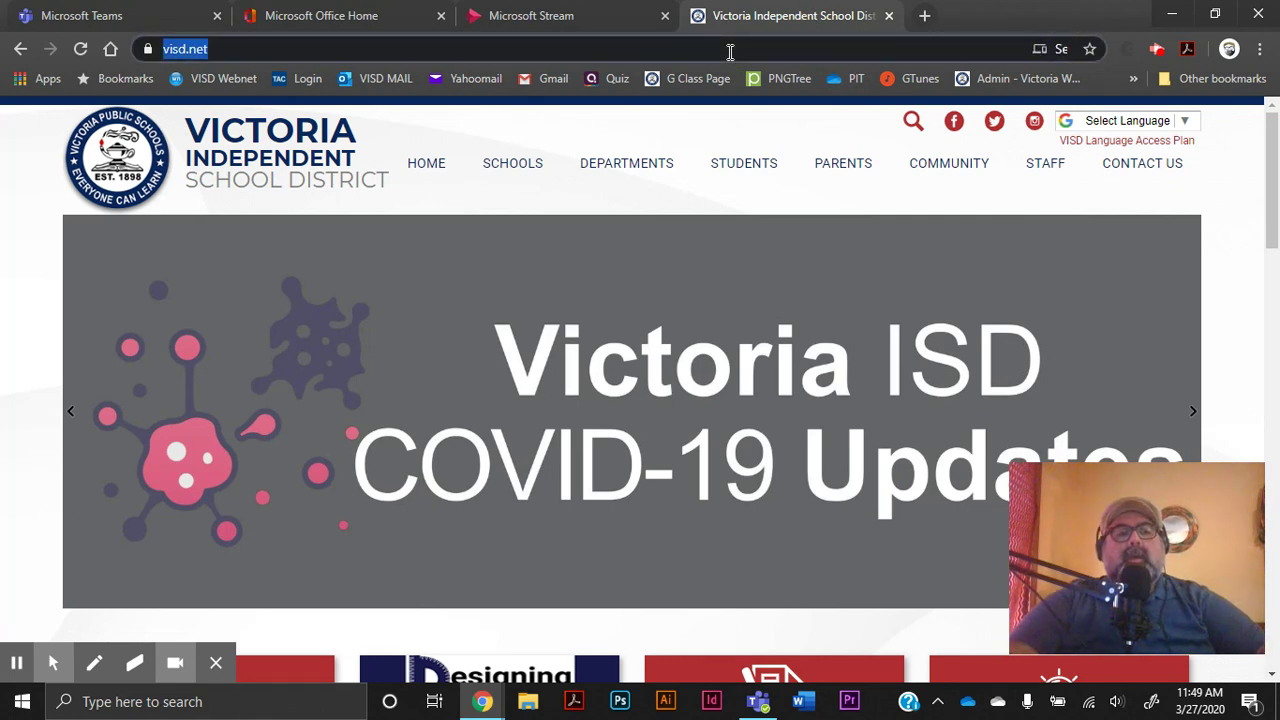
type("vwhs.visd.net")
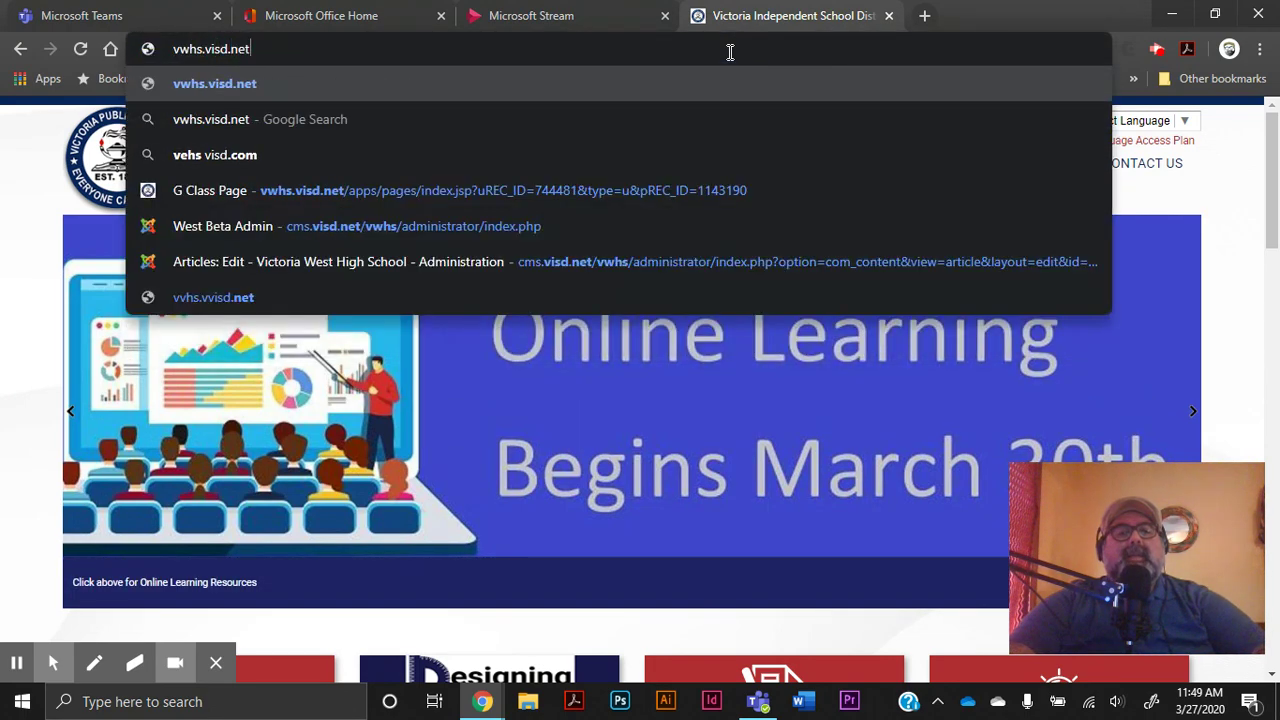
key("Return")
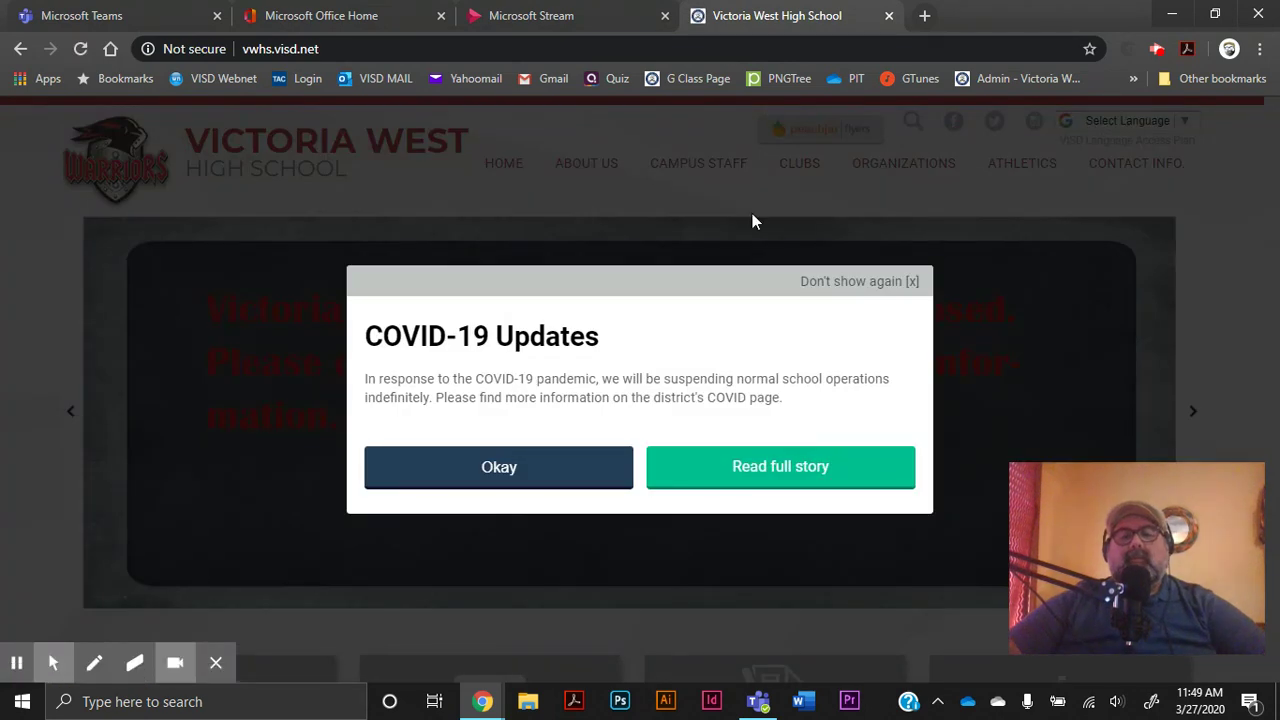
left_click(883, 281)
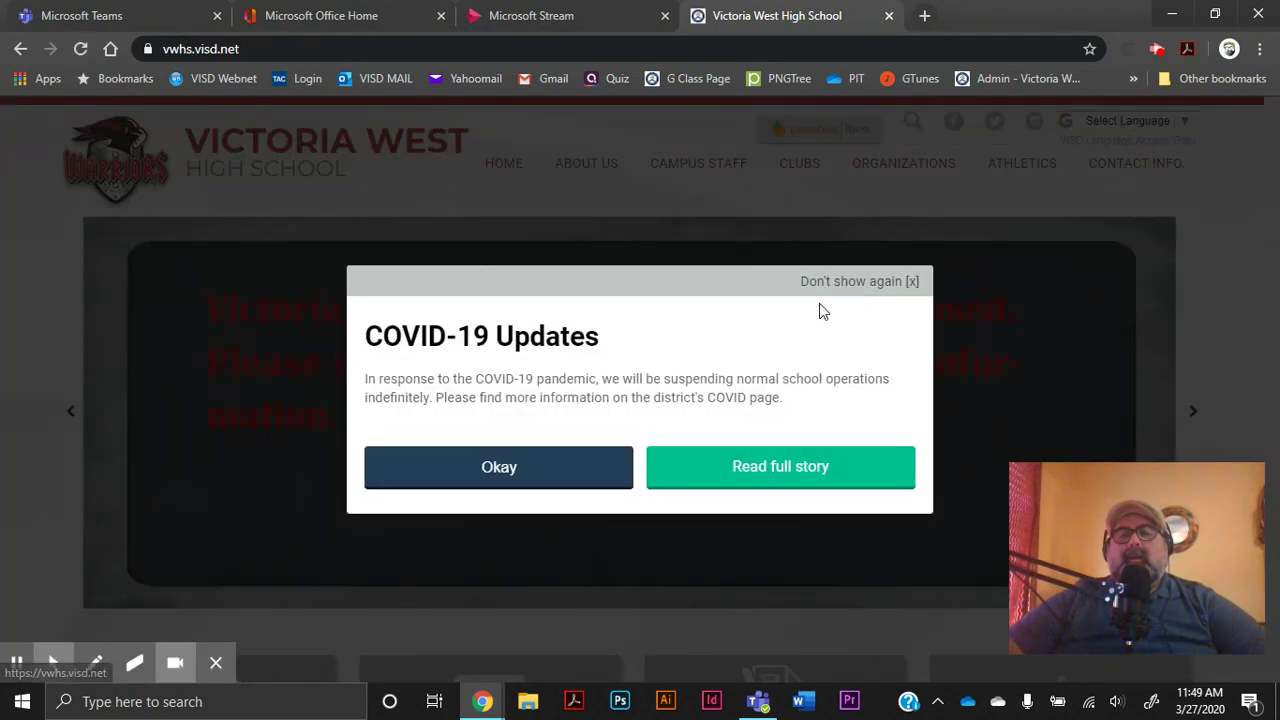
left_click(908, 296)
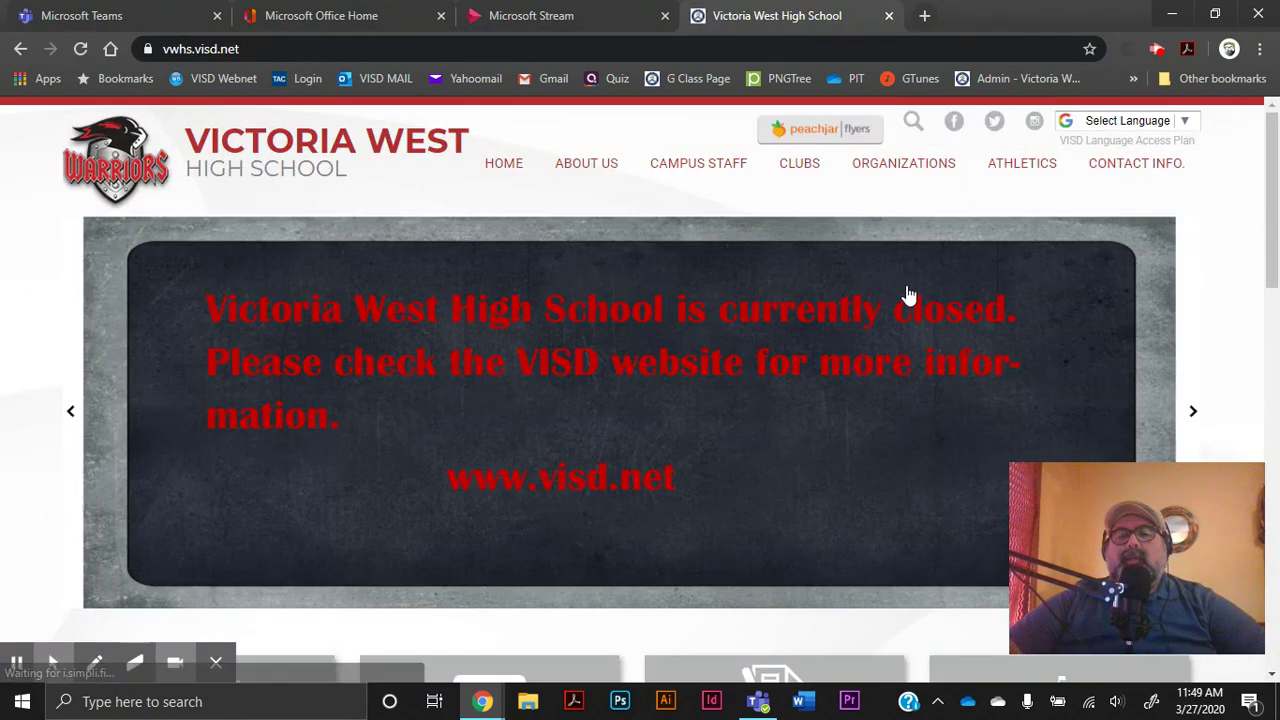
View the Career & Technical Education staff page of Victoria West High School and return to the Teams desktop app.
mouse_move(686, 177)
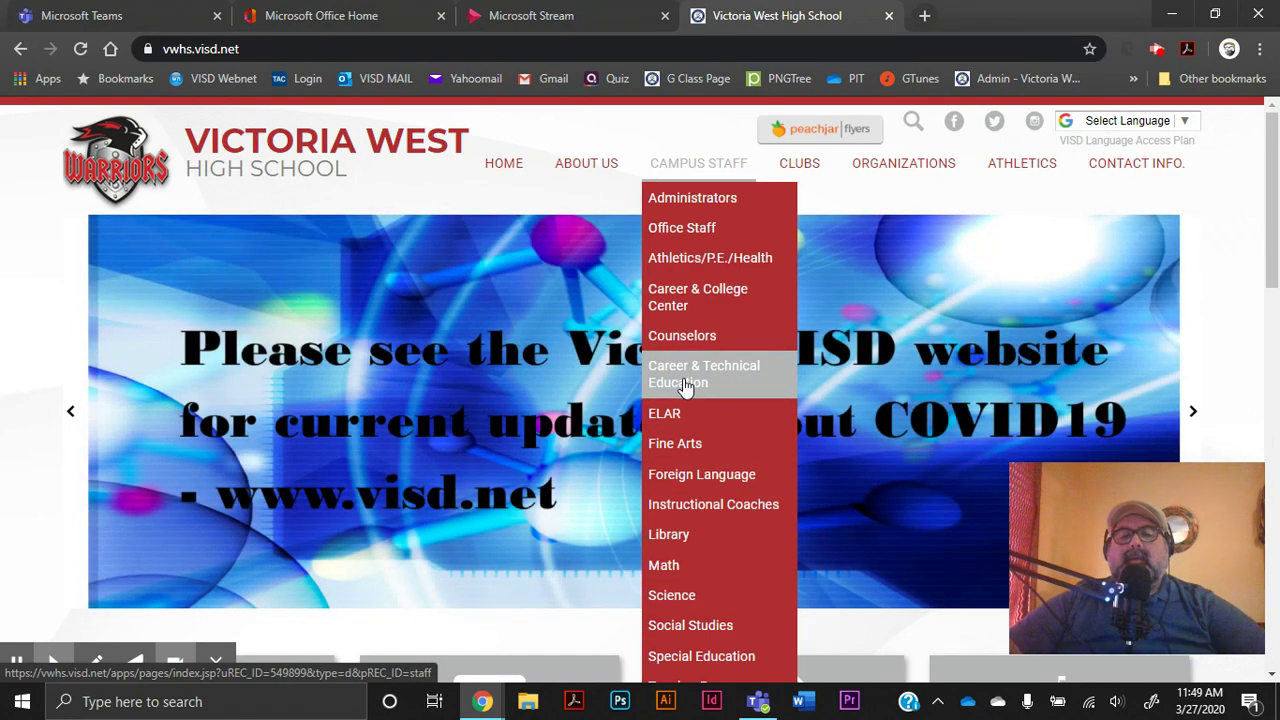
left_click(684, 387)
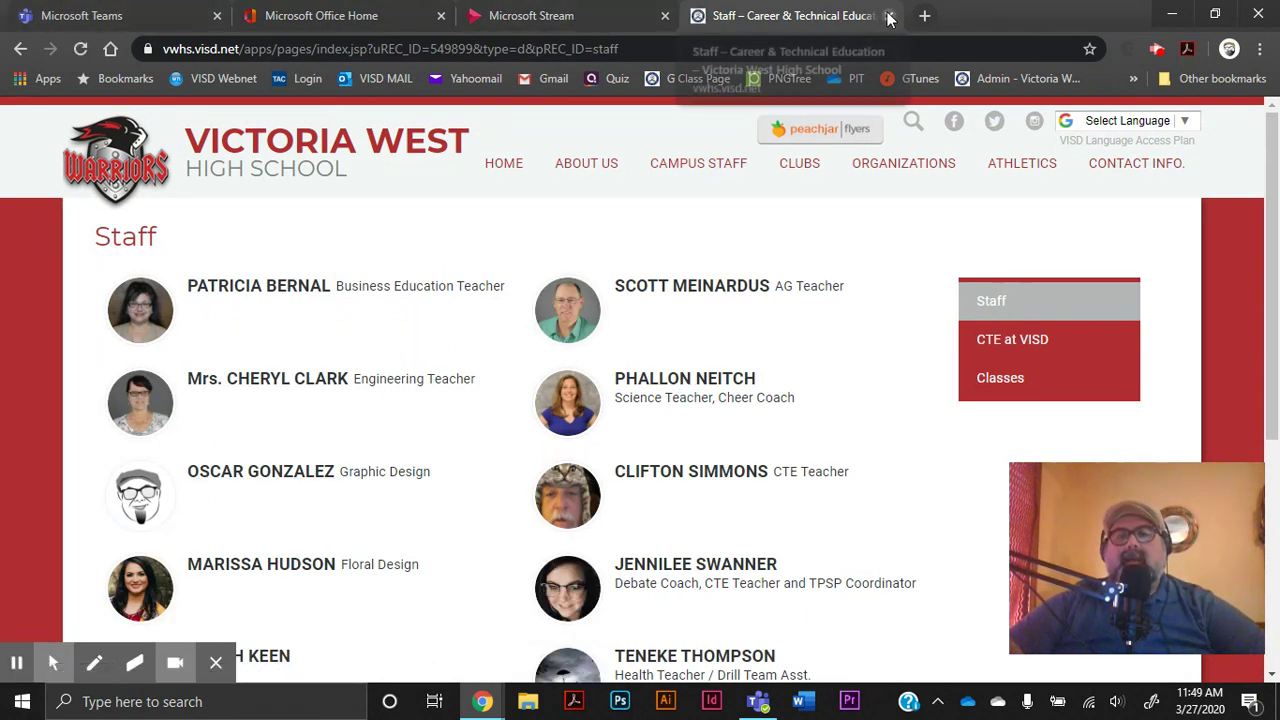
left_click(1176, 17)
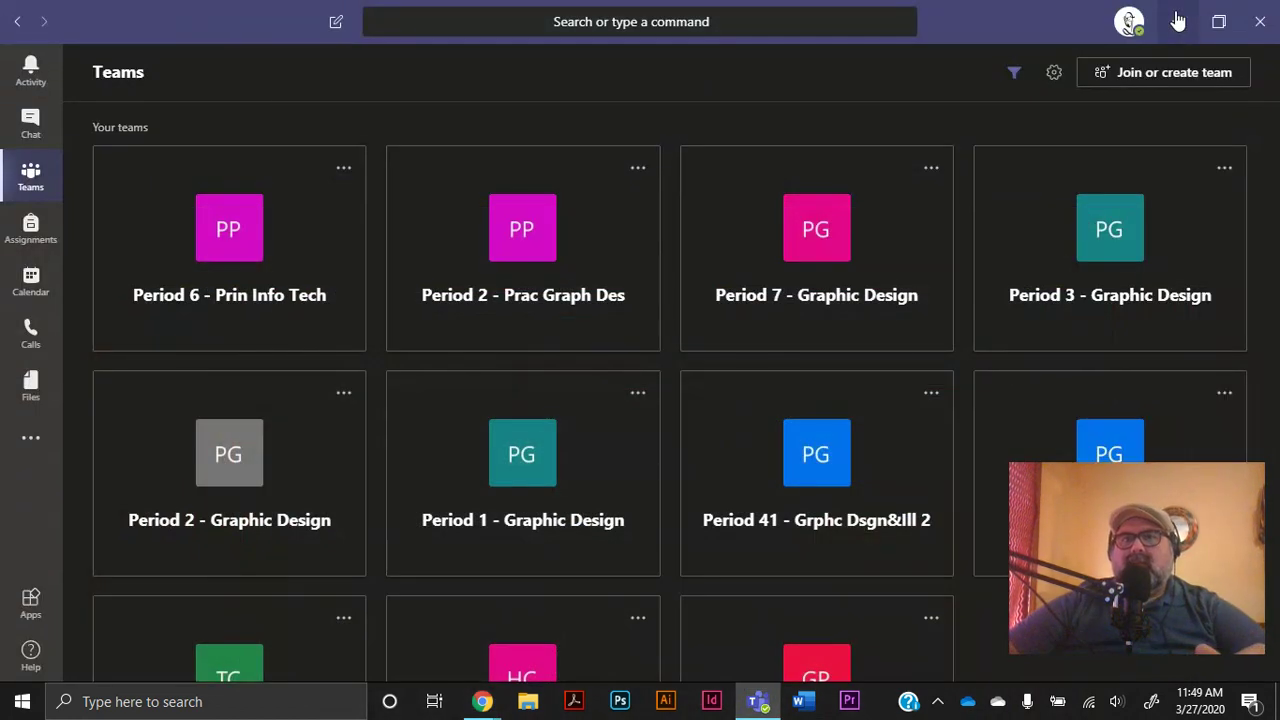